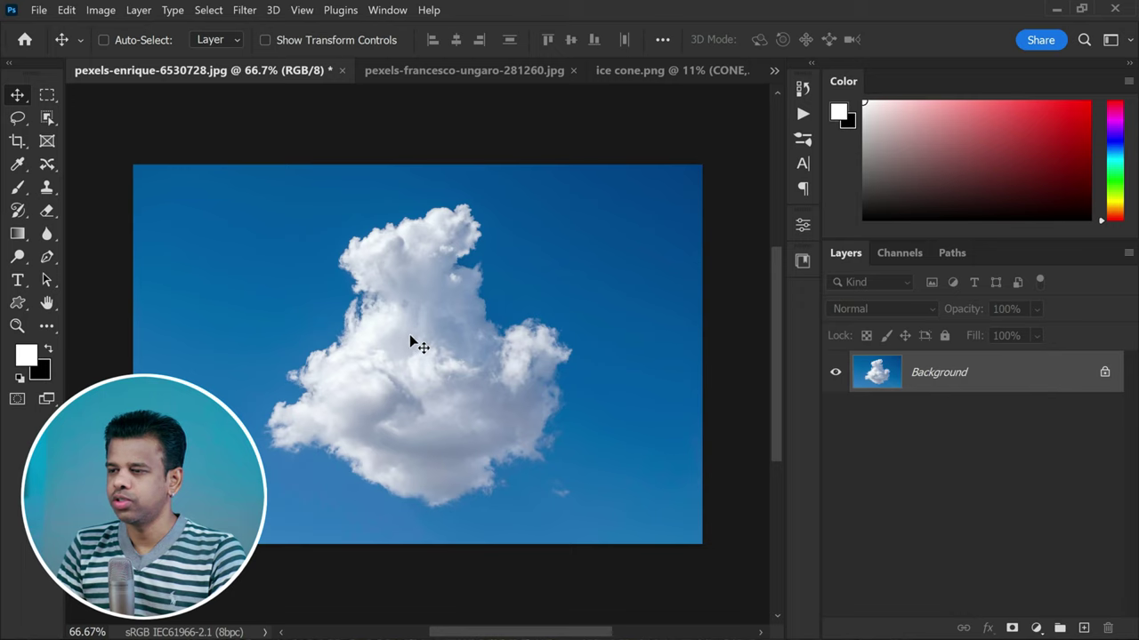
# Step: Compare the Red, Green and Blue channels, then duplicate Red as a new 'Red copy' channel
pyautogui.click(903, 257)
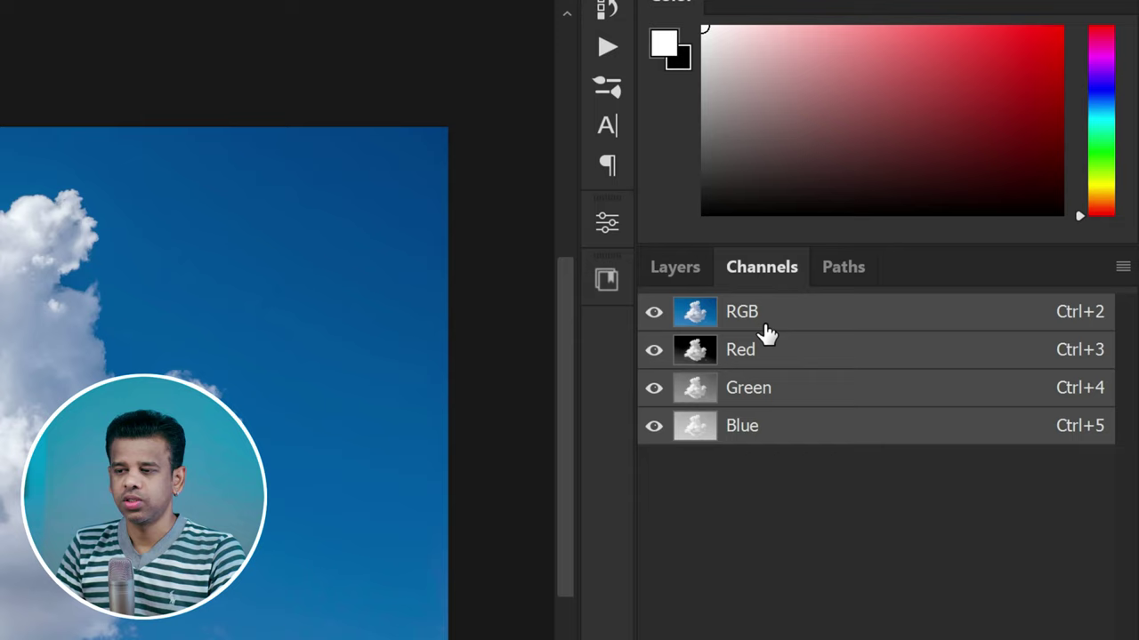
pyautogui.click(759, 353)
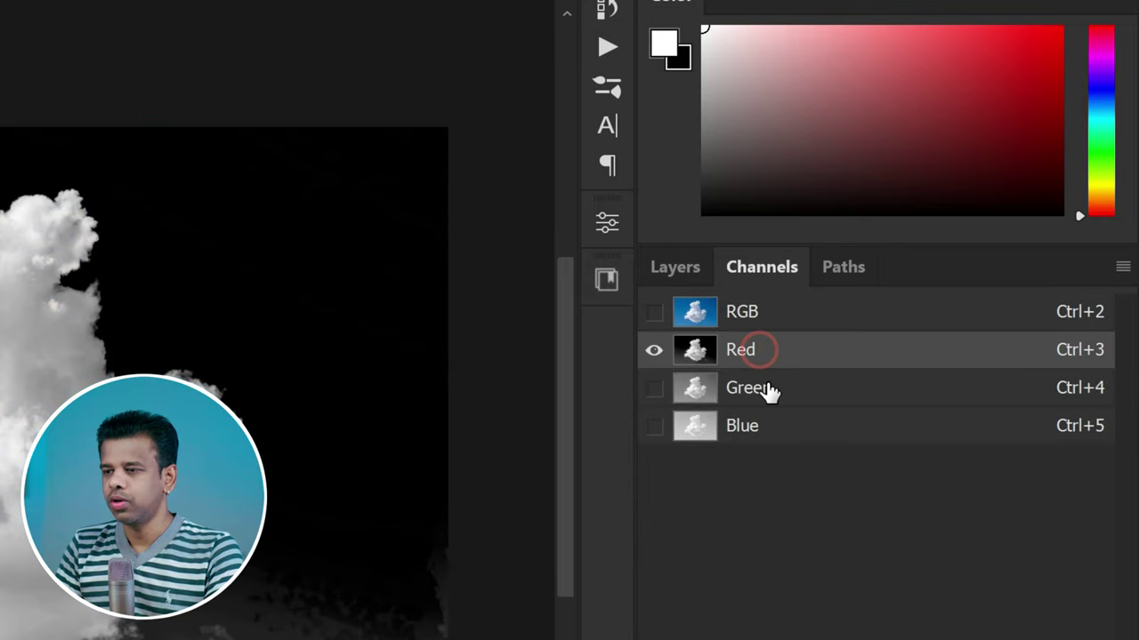
pyautogui.click(765, 388)
pyautogui.click(901, 354)
pyautogui.click(890, 306)
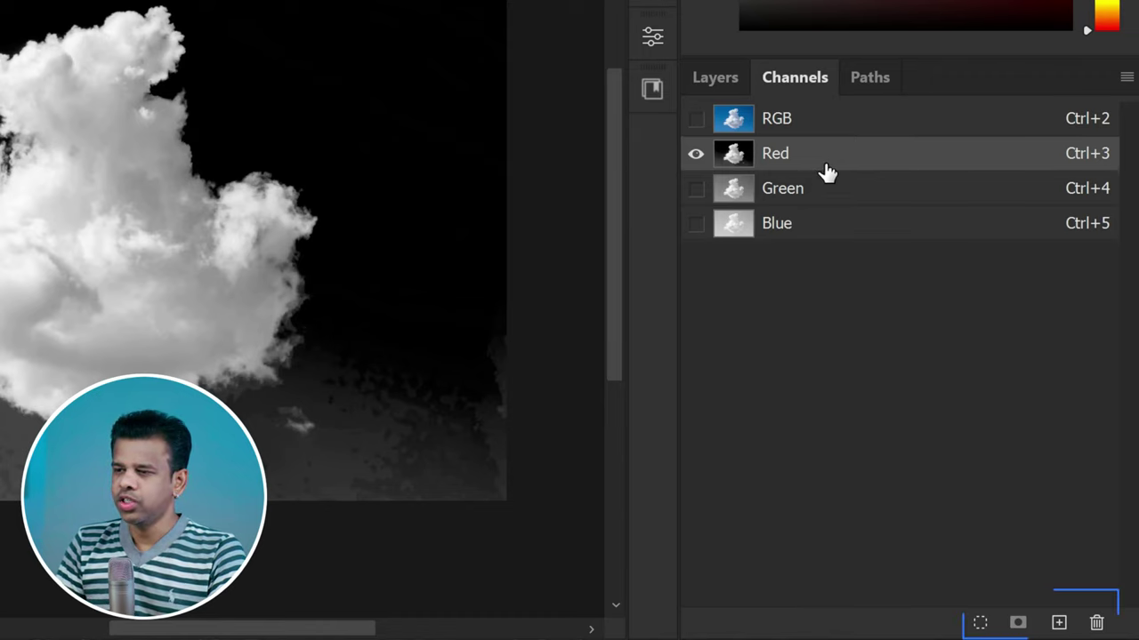
pyautogui.moveTo(825, 163); pyautogui.dragTo(1059, 623)
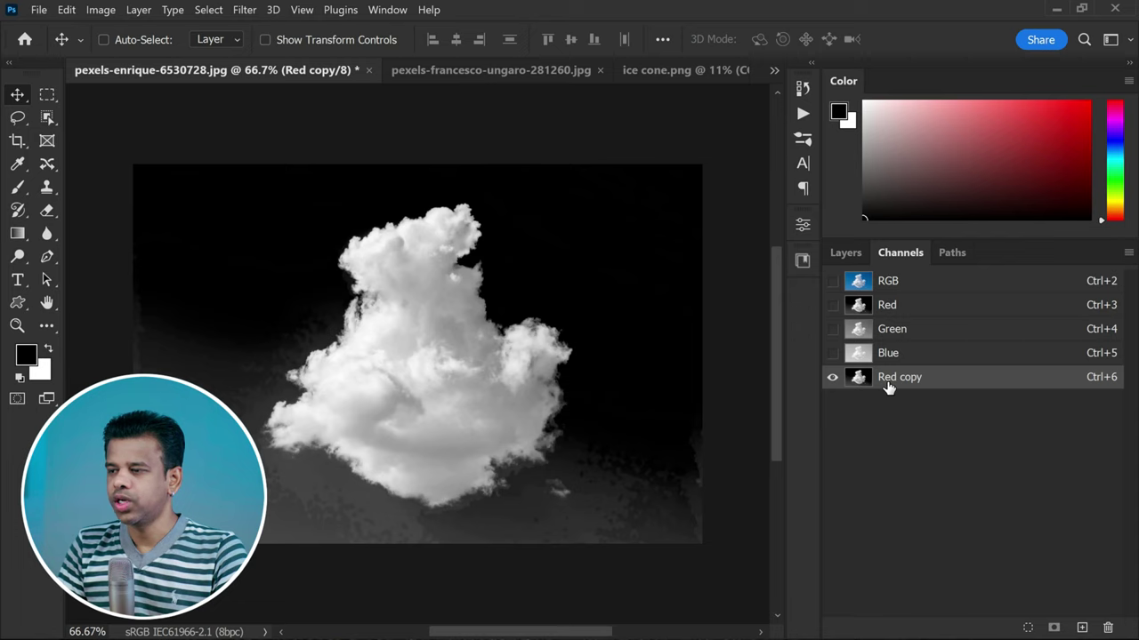
# Step: Apply Levels to the Red copy channel with black input 60 and midtone 1.26
pyautogui.click(887, 382)
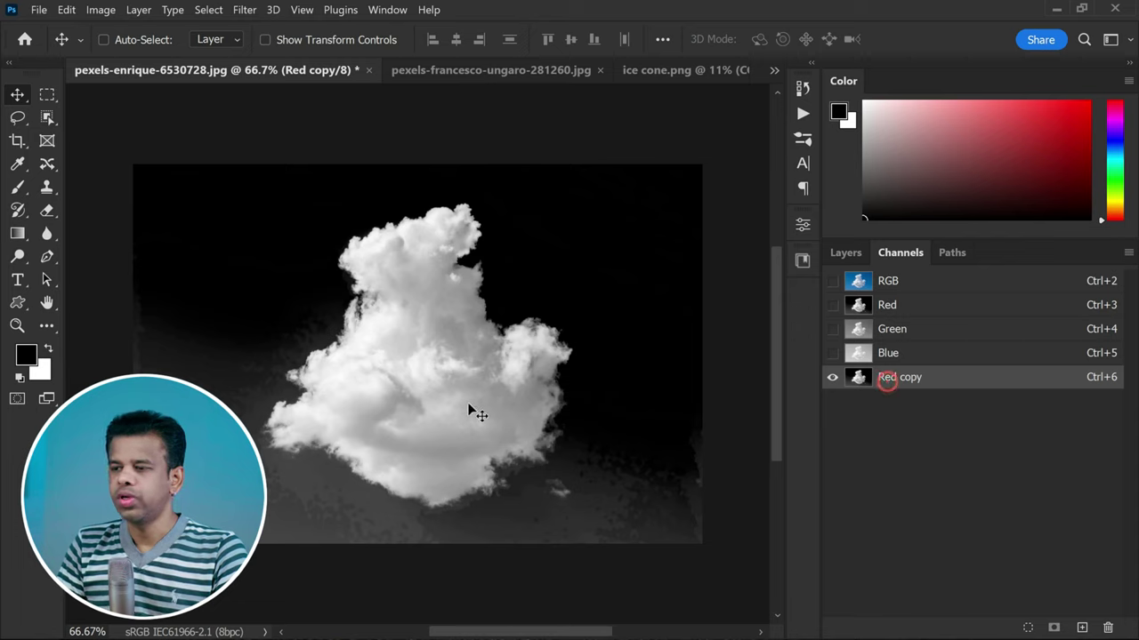
pyautogui.click(102, 11)
pyautogui.moveTo(214, 49)
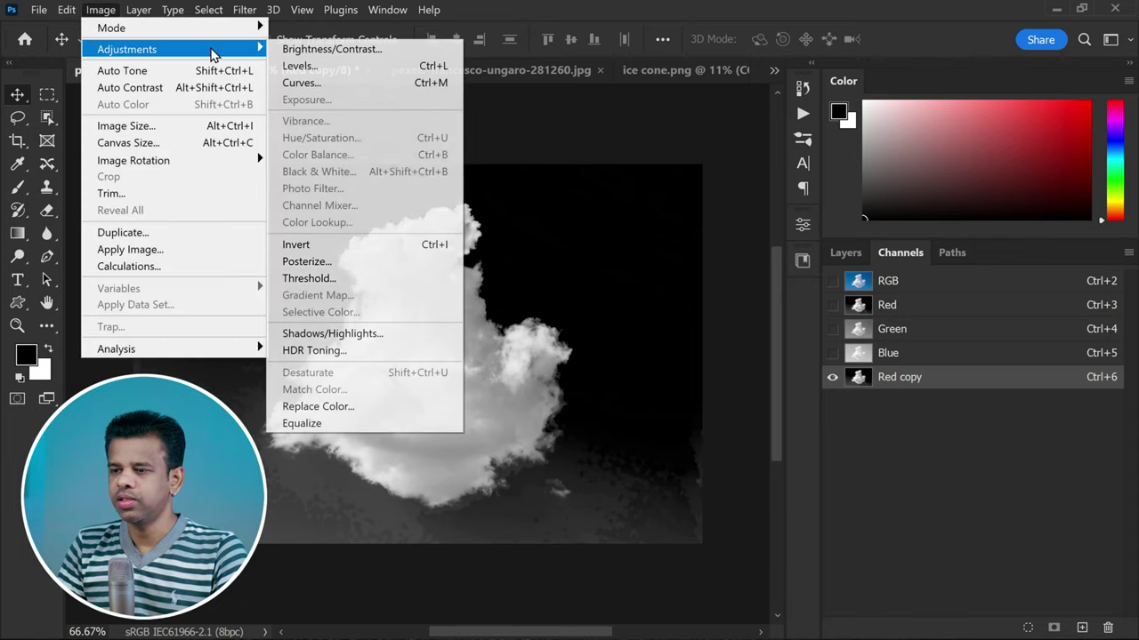
pyautogui.click(367, 73)
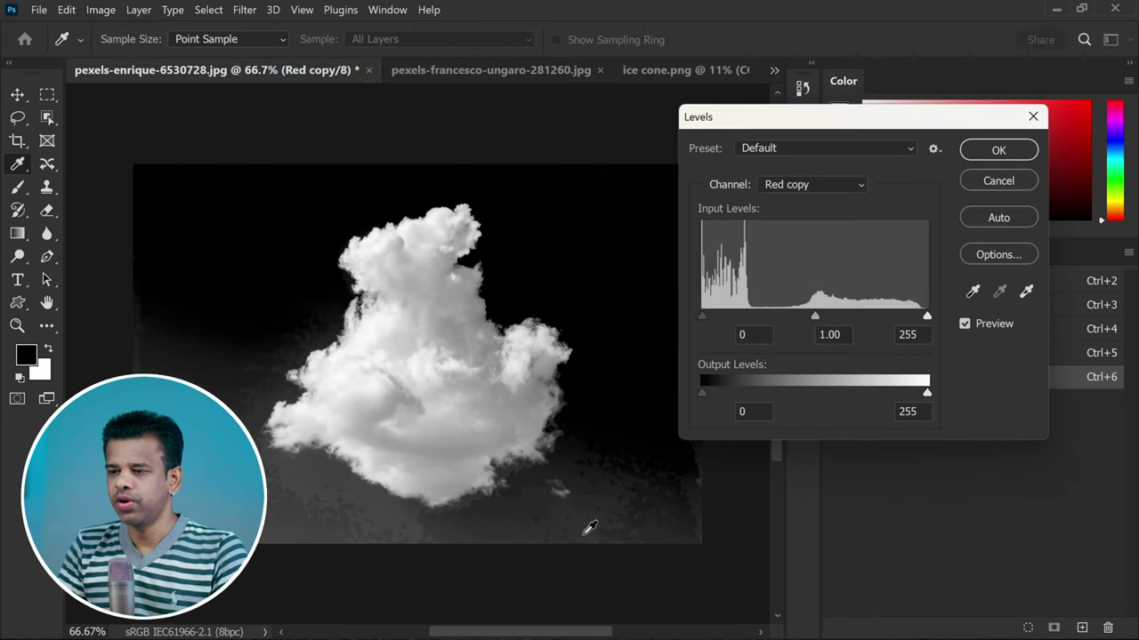
pyautogui.moveTo(706, 320); pyautogui.dragTo(756, 318)
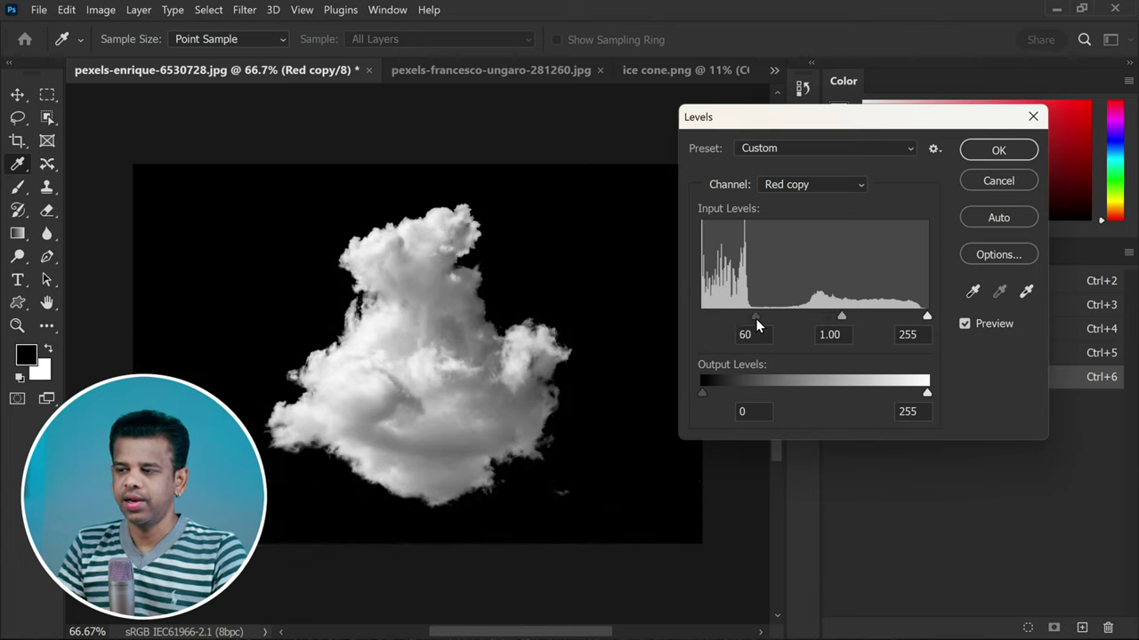
pyautogui.doubleClick(744, 336)
pyautogui.moveTo(912, 119); pyautogui.dragTo(947, 138)
pyautogui.moveTo(877, 335); pyautogui.dragTo(864, 335)
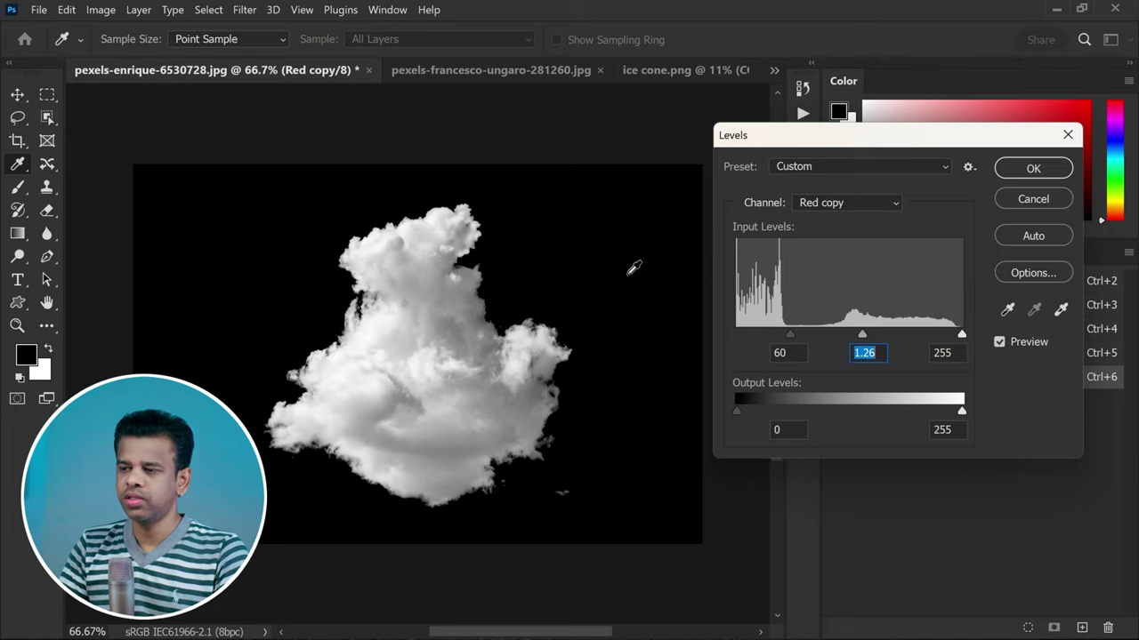
pyautogui.click(1007, 174)
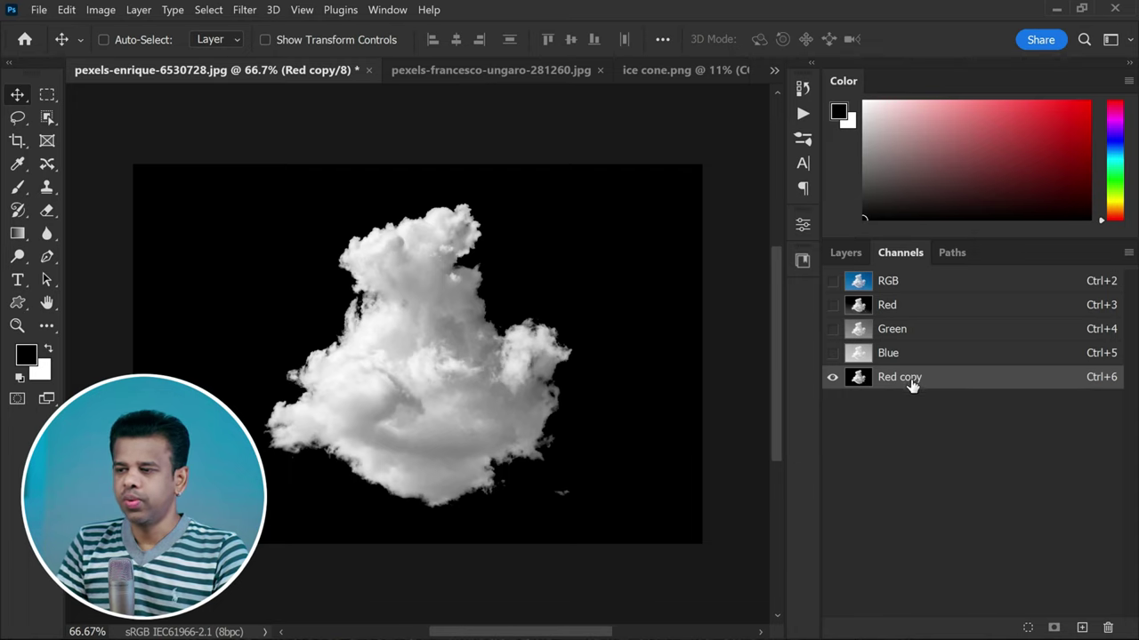
# Step: Copy the entire Red copy channel and return to the RGB composite's layers
pyautogui.hotkey('ctrl', 'a')
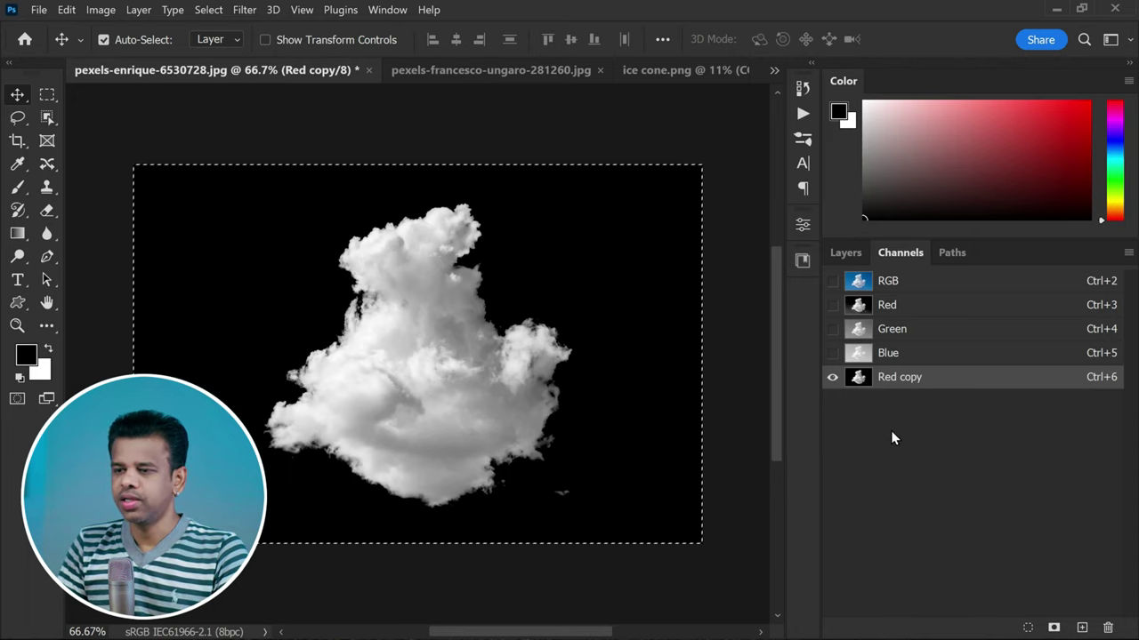
pyautogui.press('ctrl')
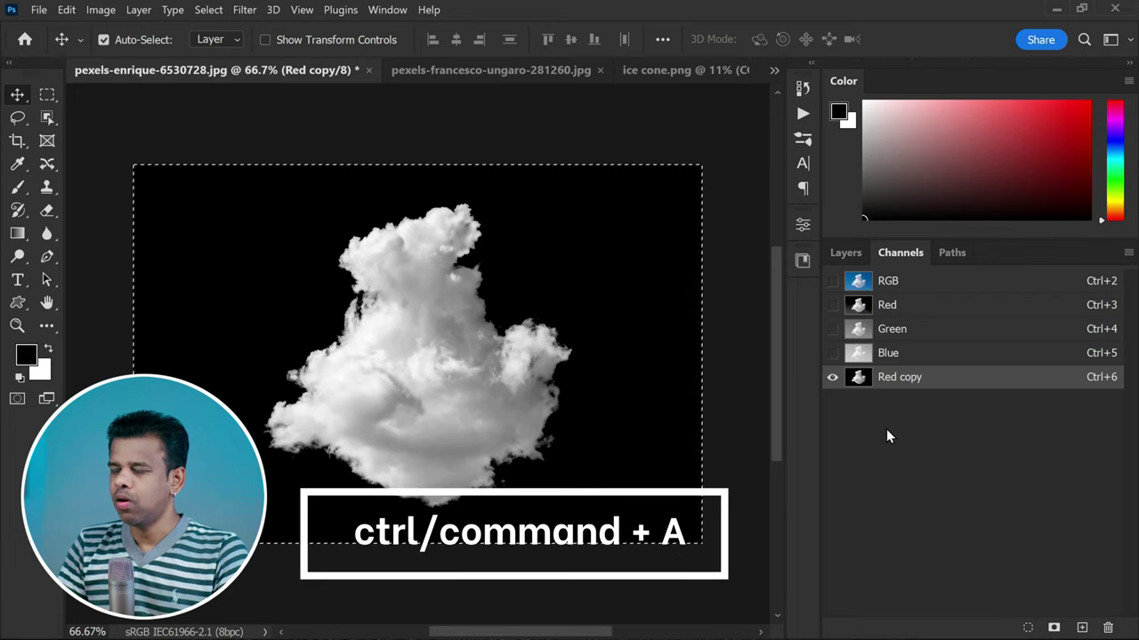
pyautogui.hotkey('ctrl', 'c')
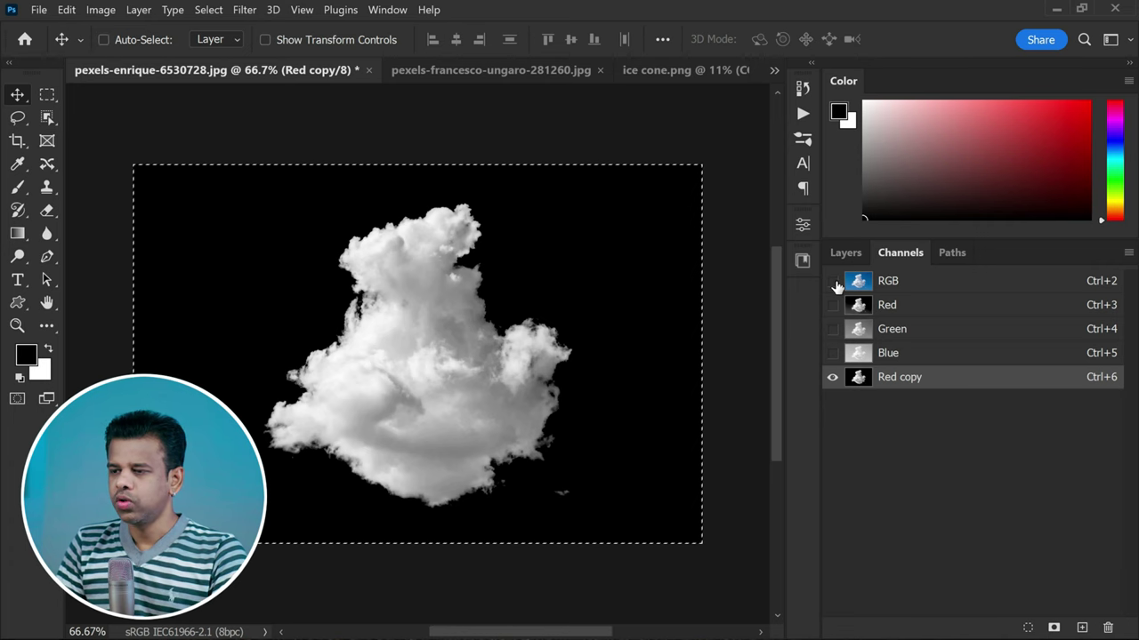
pyautogui.click(832, 281)
pyautogui.click(832, 377)
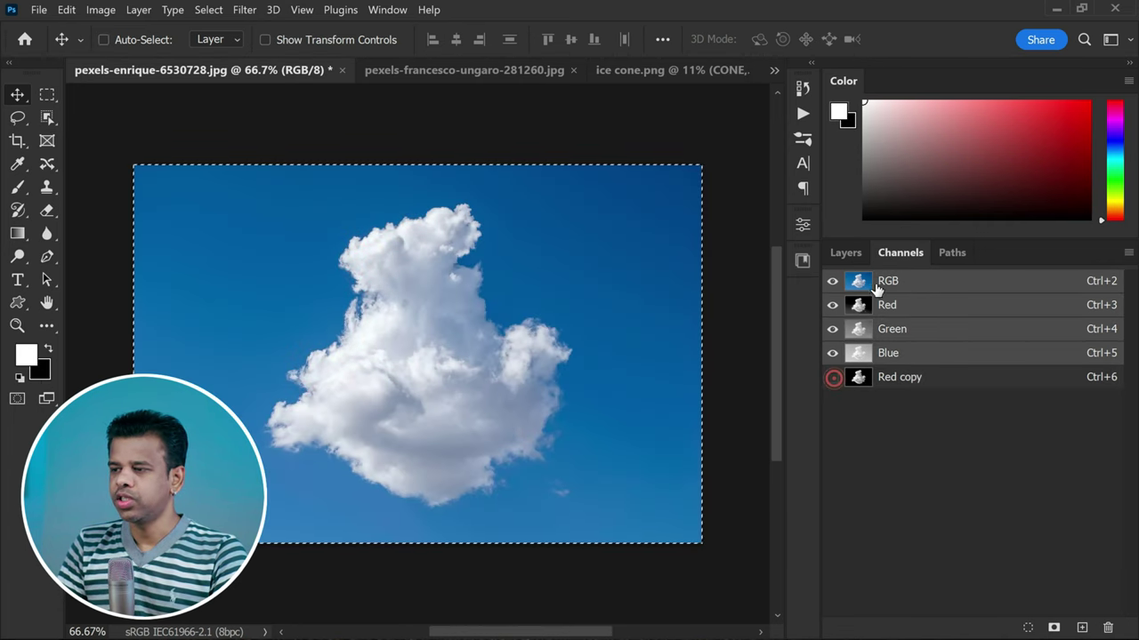
pyautogui.click(850, 256)
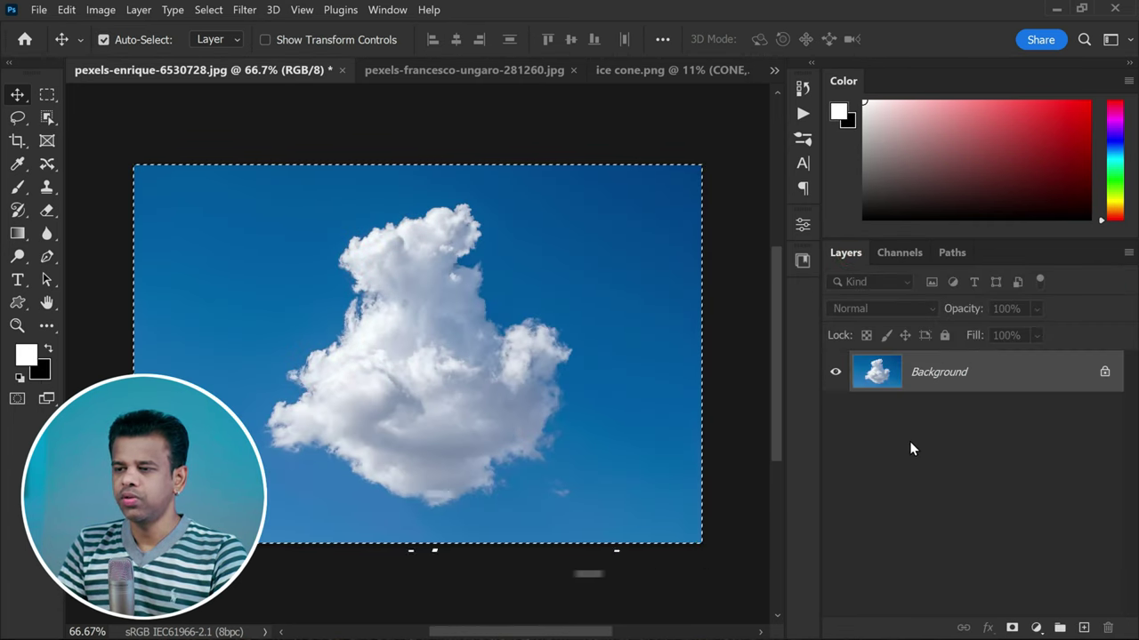
# Step: Paste the cloud as Layer 1 and invert it to dark grey on white
pyautogui.hotkey('ctrl', 'v')
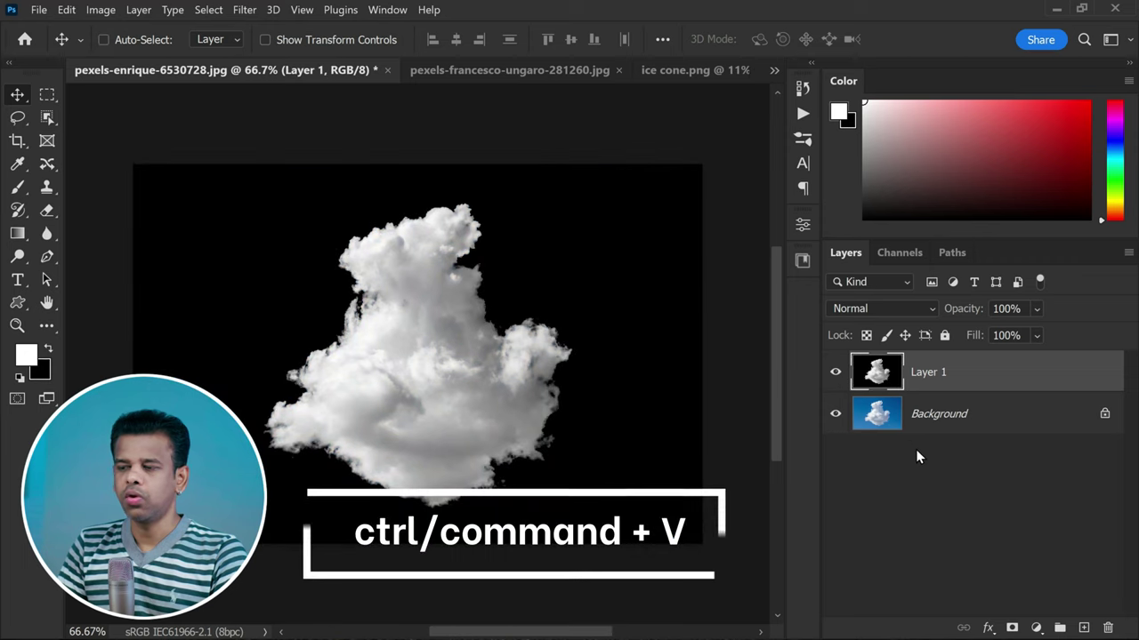
pyautogui.keyDown('ctrl'); pyautogui.click(952, 384); pyautogui.keyUp('ctrl')
pyautogui.click(958, 385)
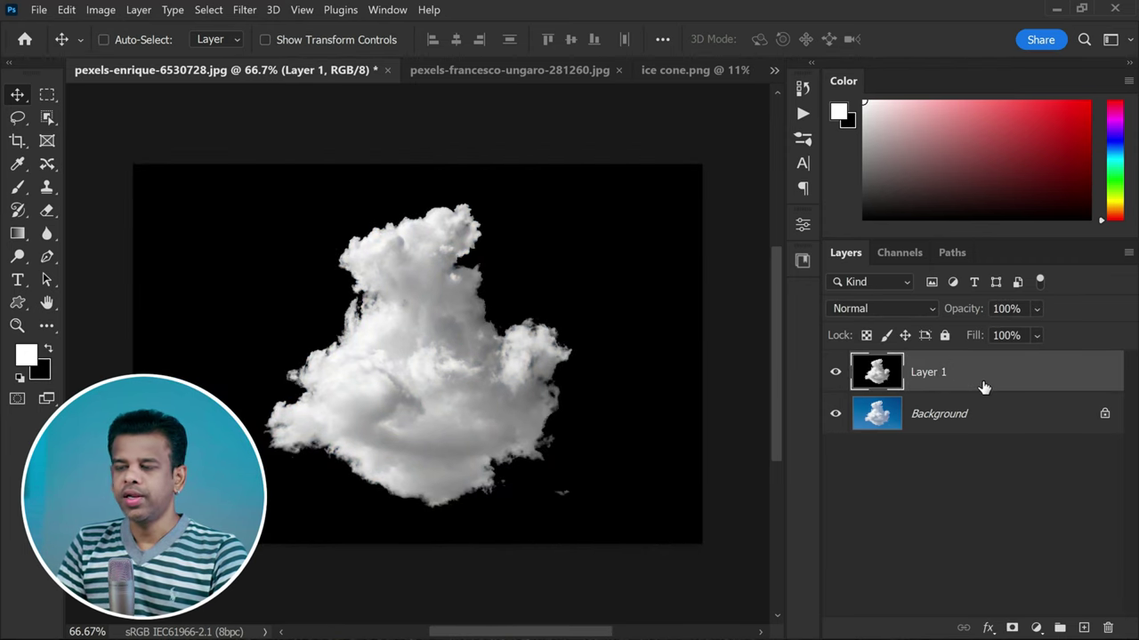
pyautogui.press('ctrl')
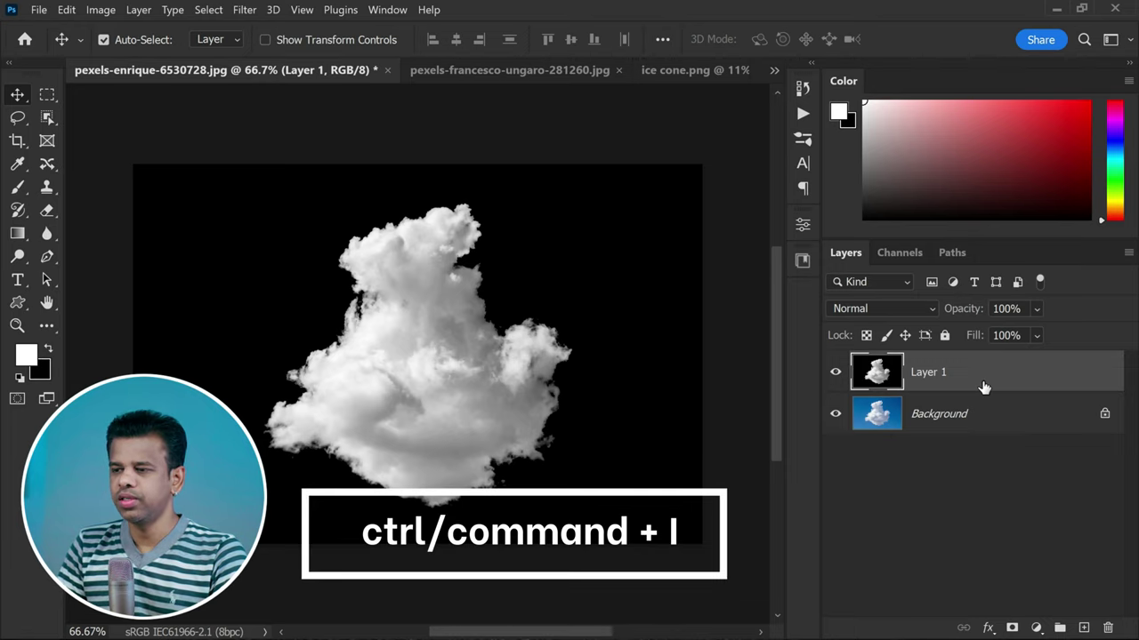
pyautogui.hotkey('ctrl', 'i')
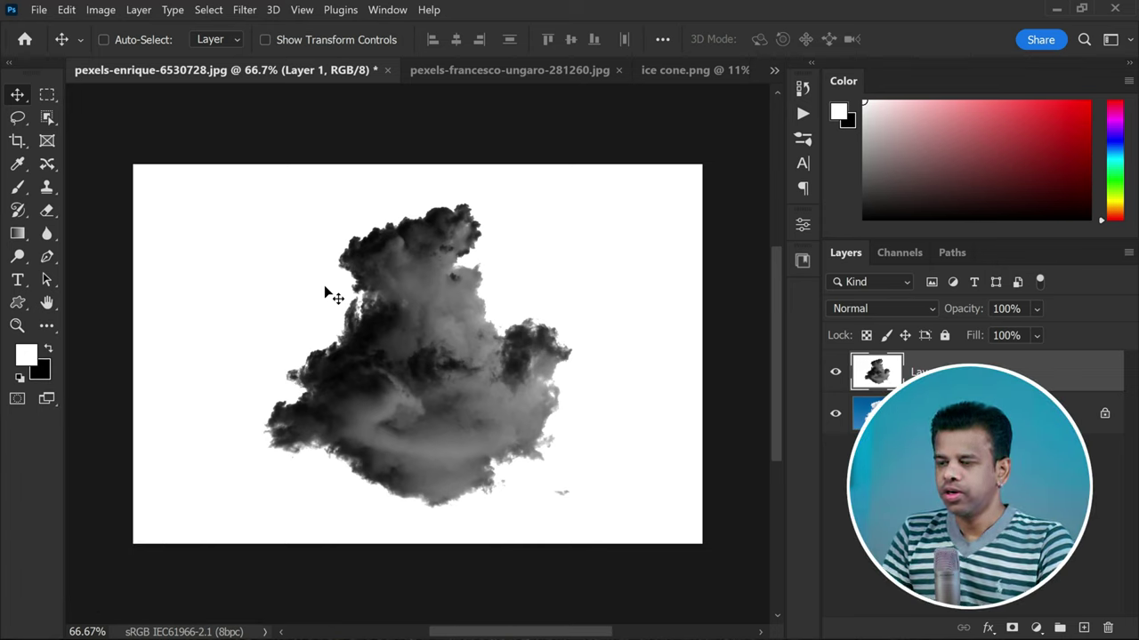
# Step: Define a brush preset from the cloud named 'PSDESIRE CLOUD BRUSH'
pyautogui.click(71, 10)
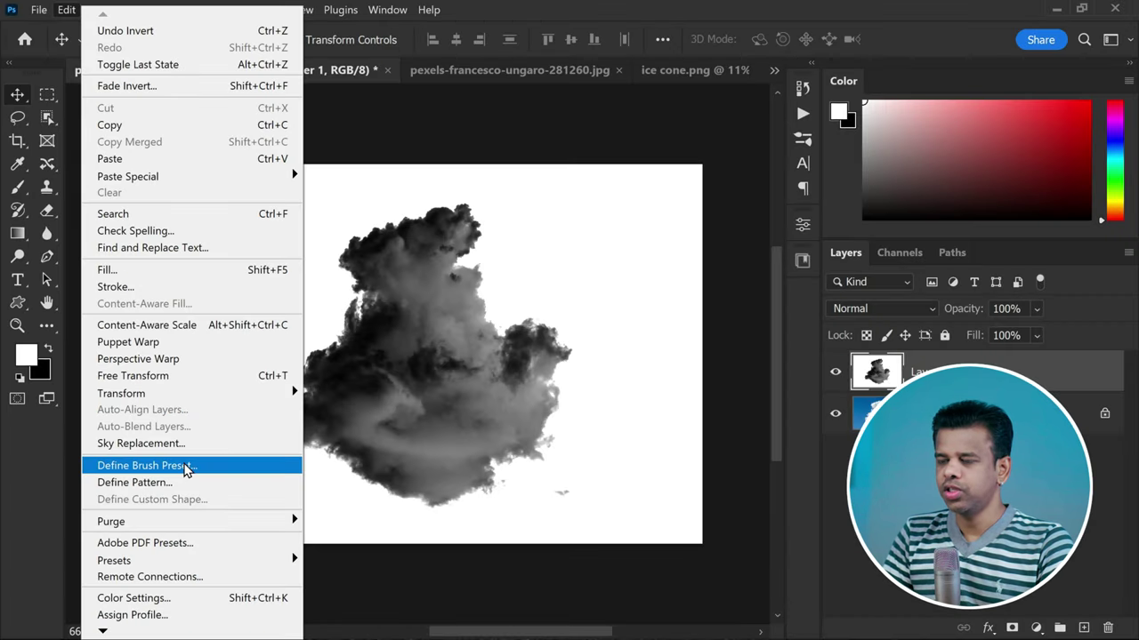
pyautogui.click(356, 384)
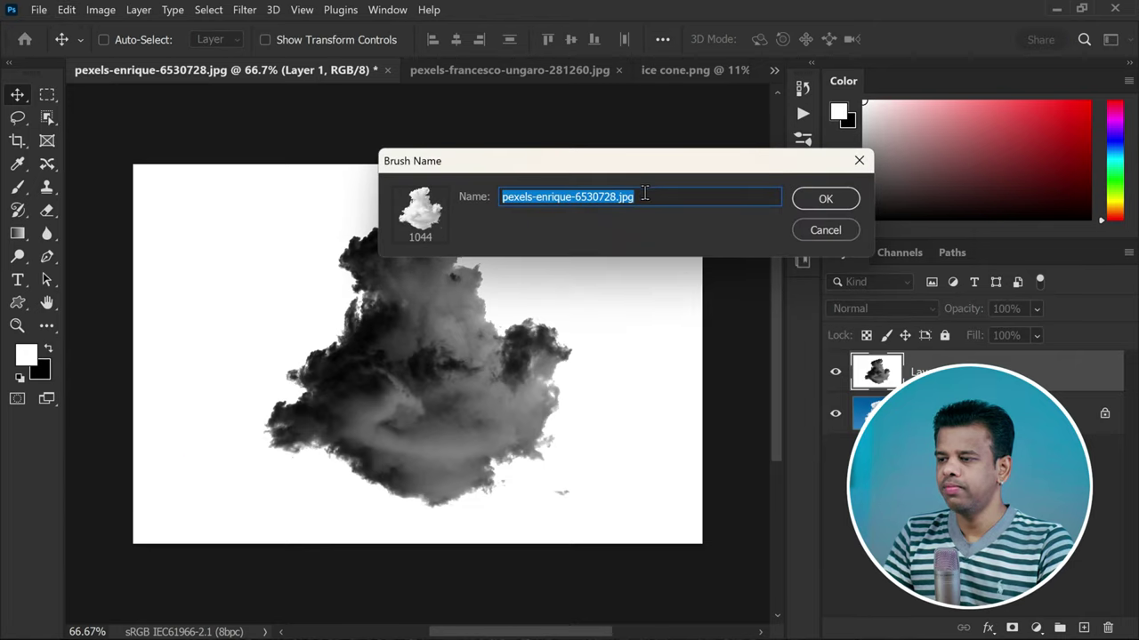
pyautogui.write('PSDES')
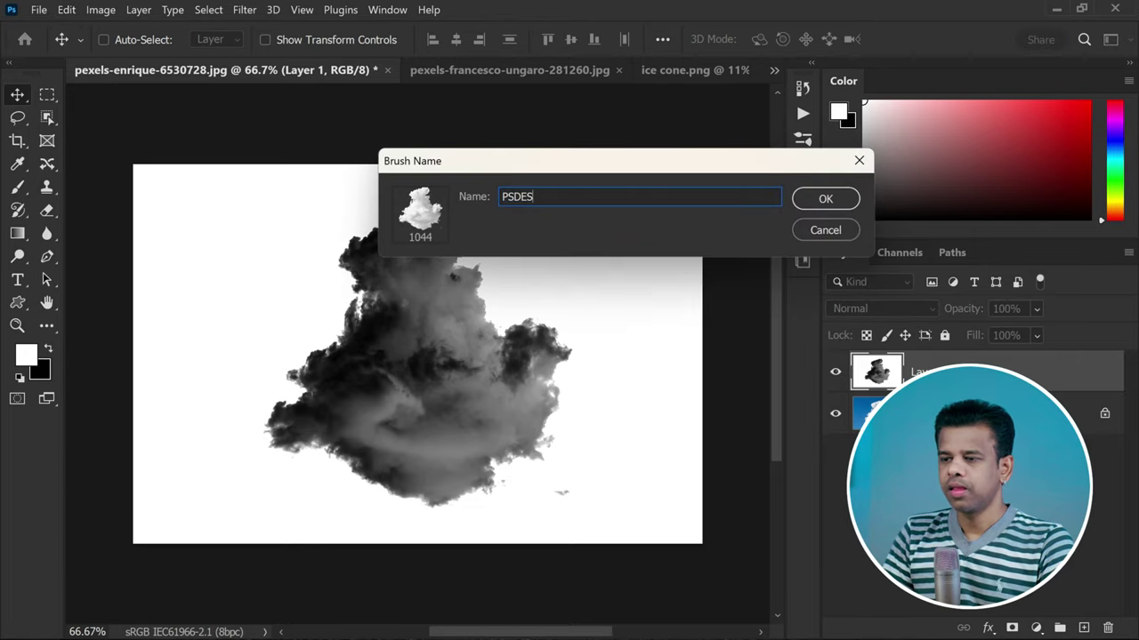
pyautogui.write('IRE CLOUD')
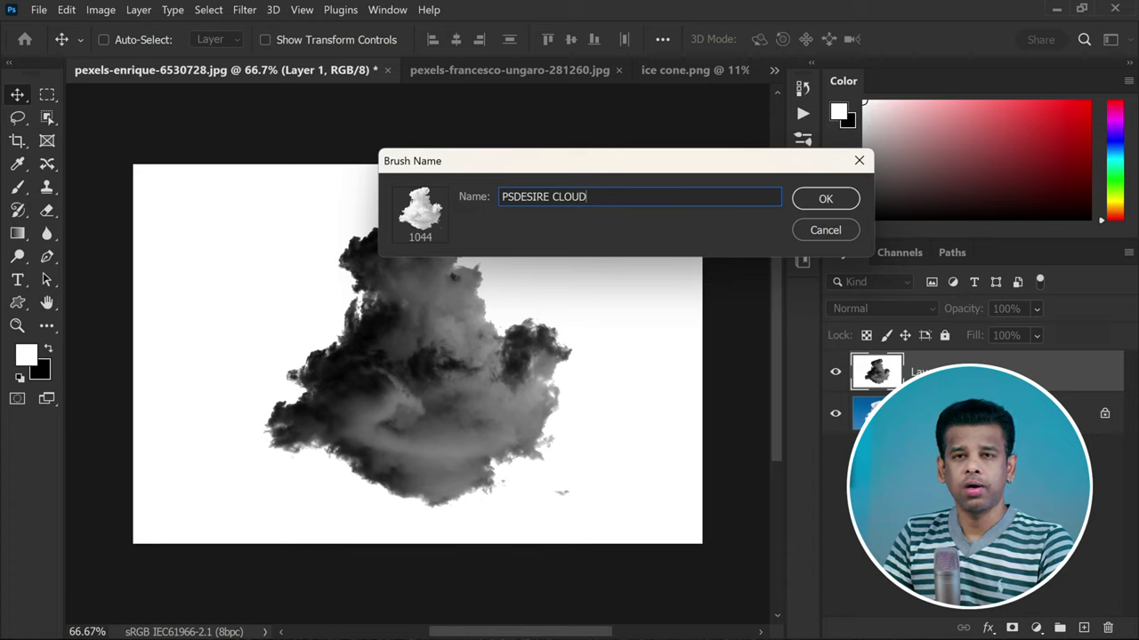
pyautogui.write(' BRUSH')
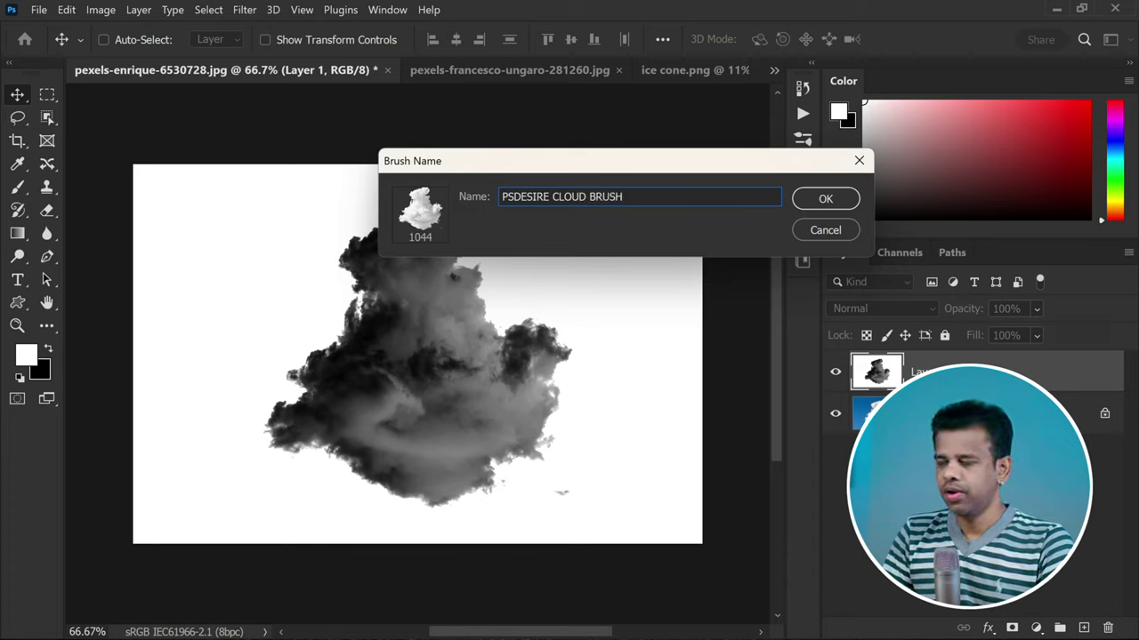
pyautogui.click(809, 205)
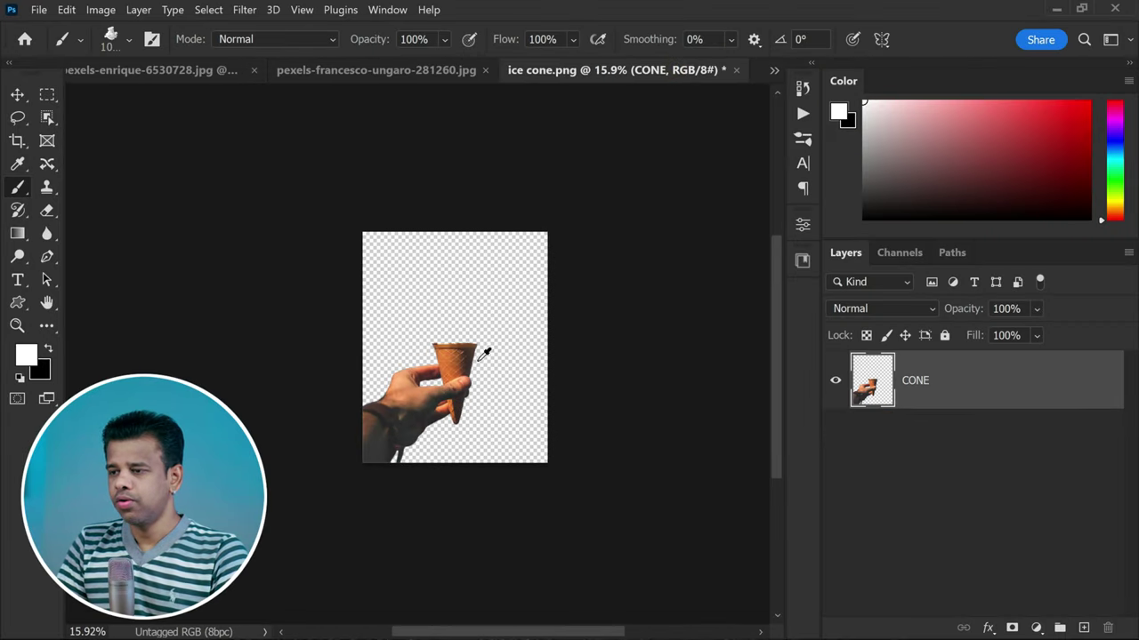
pyautogui.scroll(2, 478, 338)
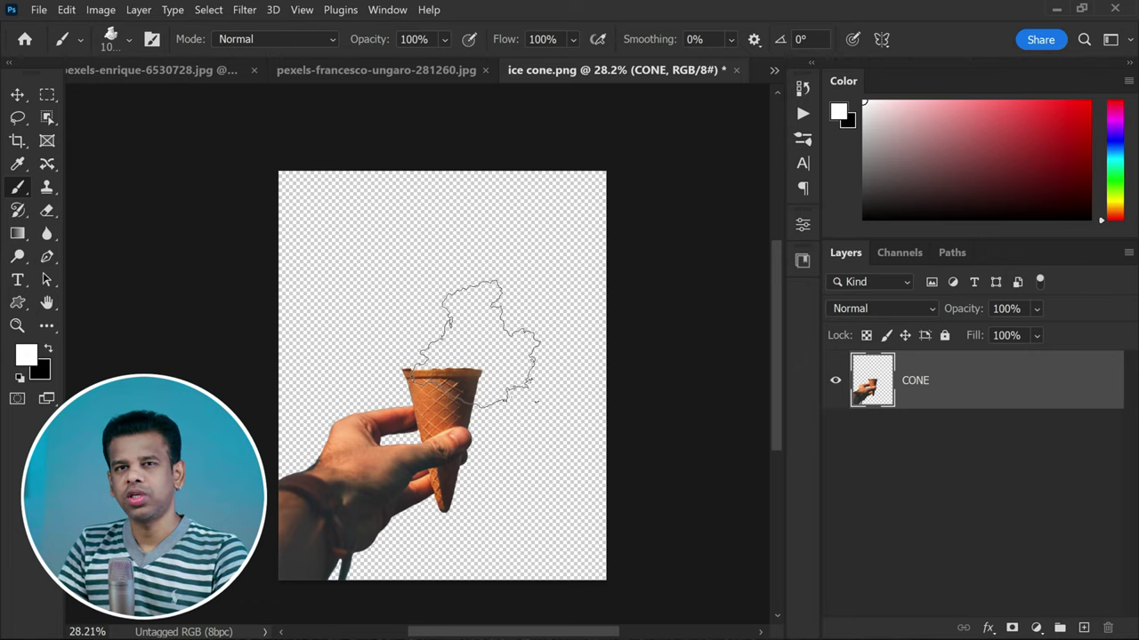
# Step: Bring the pexels-francesco-ungaro-281260.jpg sky photo to the front
pyautogui.moveTo(425, 267); pyautogui.dragTo(320, 71)
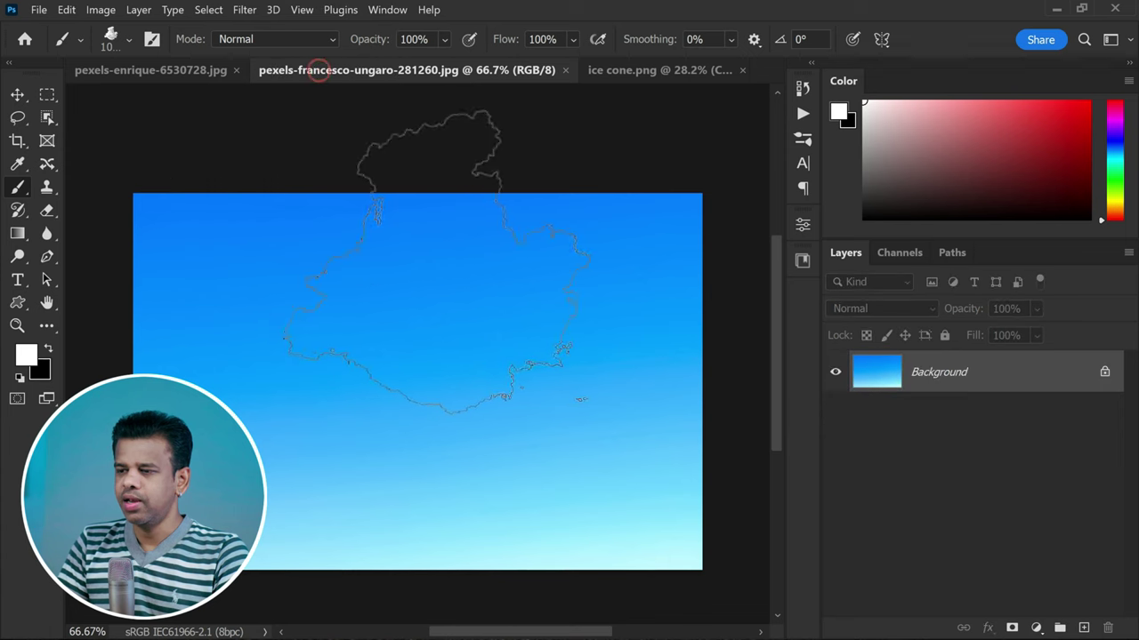
# Step: Move the blue sky into ice cone.png, scale it to fill the canvas, and place it below CONE
pyautogui.click(17, 94)
pyautogui.moveTo(479, 258); pyautogui.dragTo(437, 272)
pyautogui.scroll(-1, 437, 278)
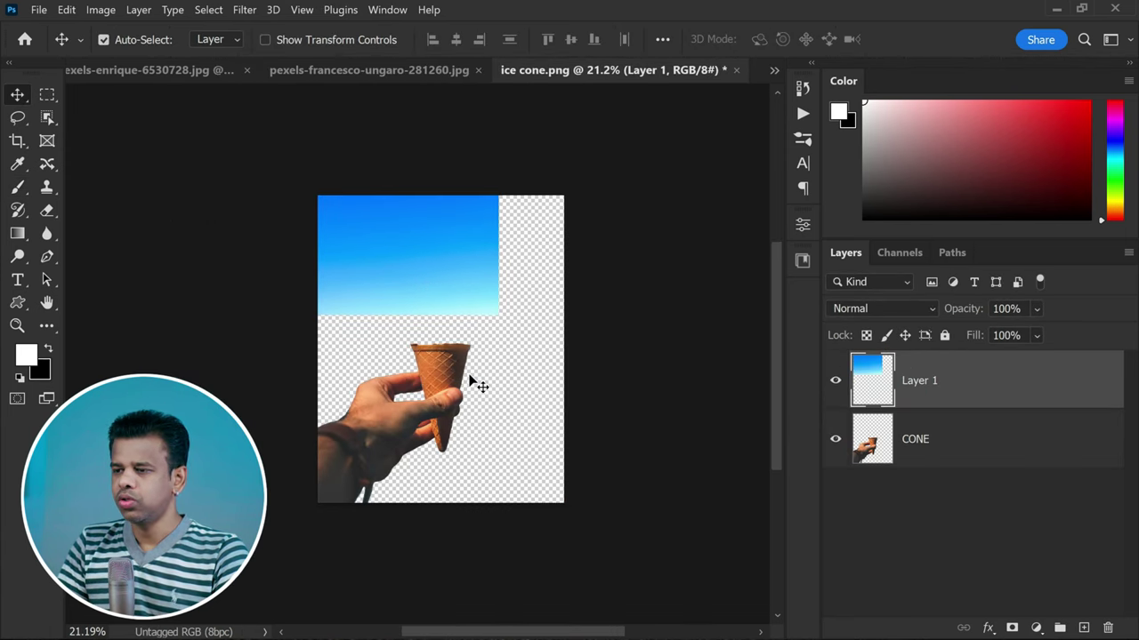
pyautogui.hotkey('ctrl', 't')
pyautogui.moveTo(501, 332); pyautogui.dragTo(761, 504)
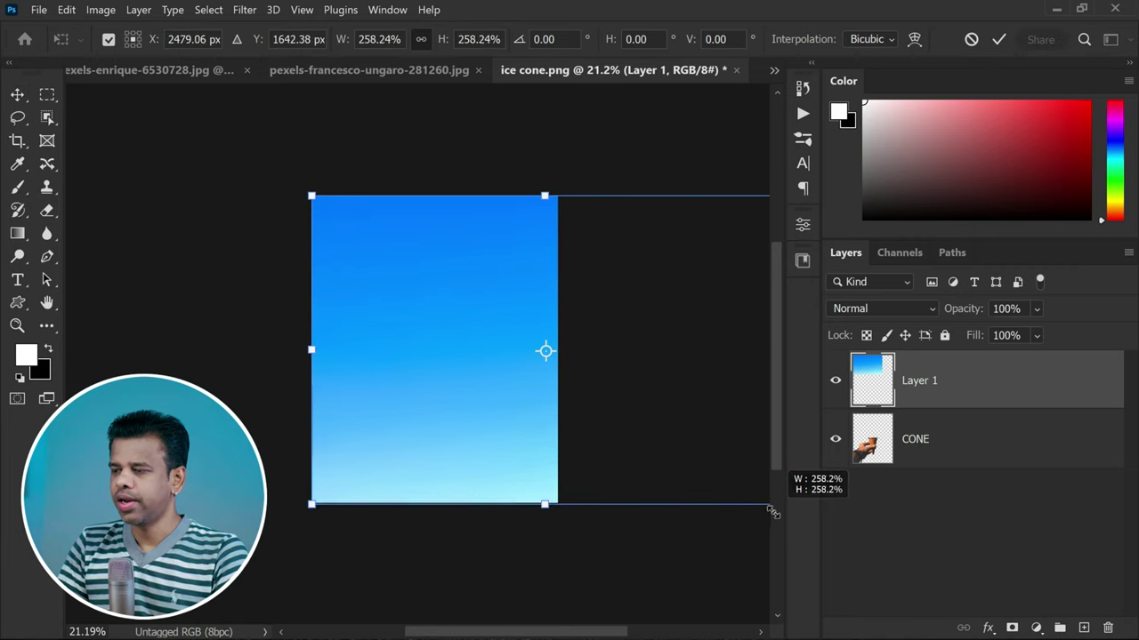
pyautogui.moveTo(706, 460); pyautogui.dragTo(597, 460)
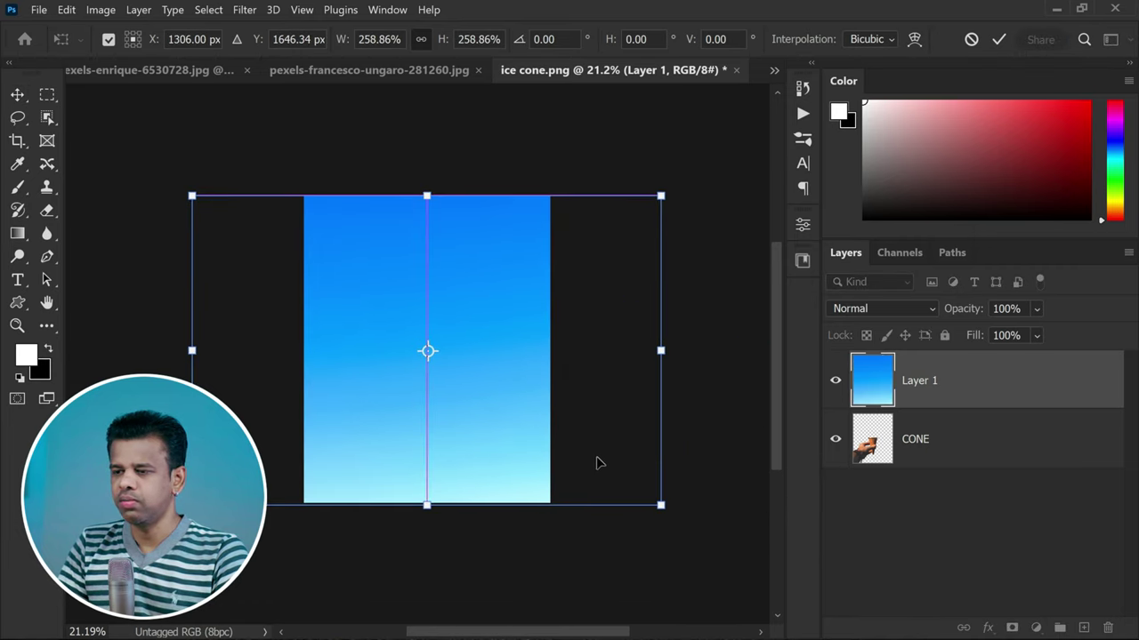
pyautogui.press('Return')
pyautogui.moveTo(962, 398); pyautogui.dragTo(961, 451)
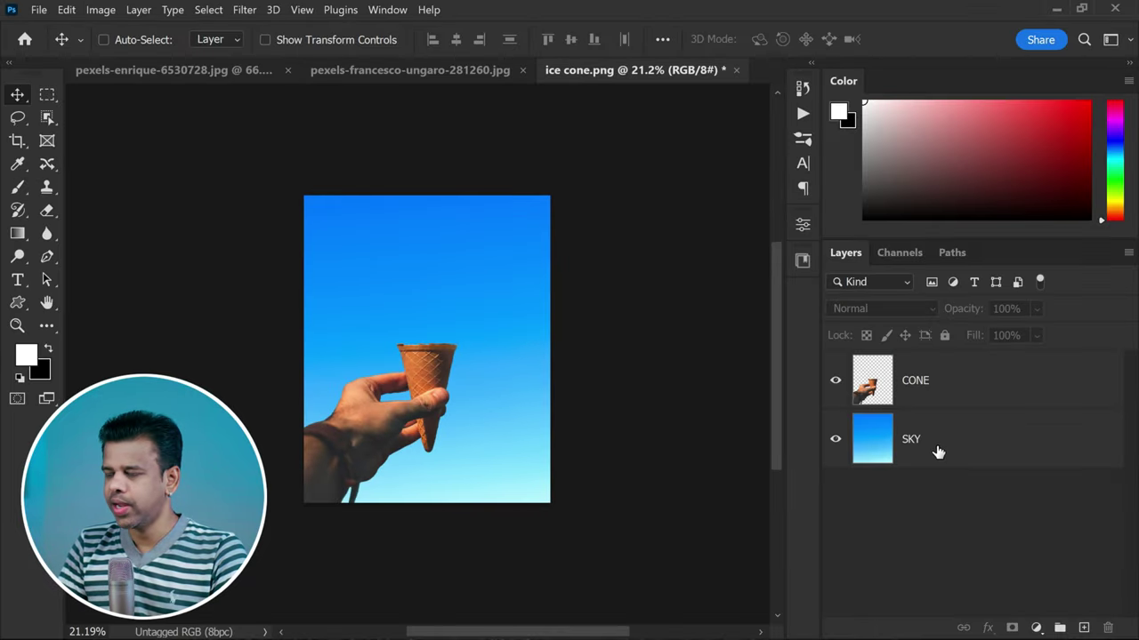
pyautogui.click(936, 445)
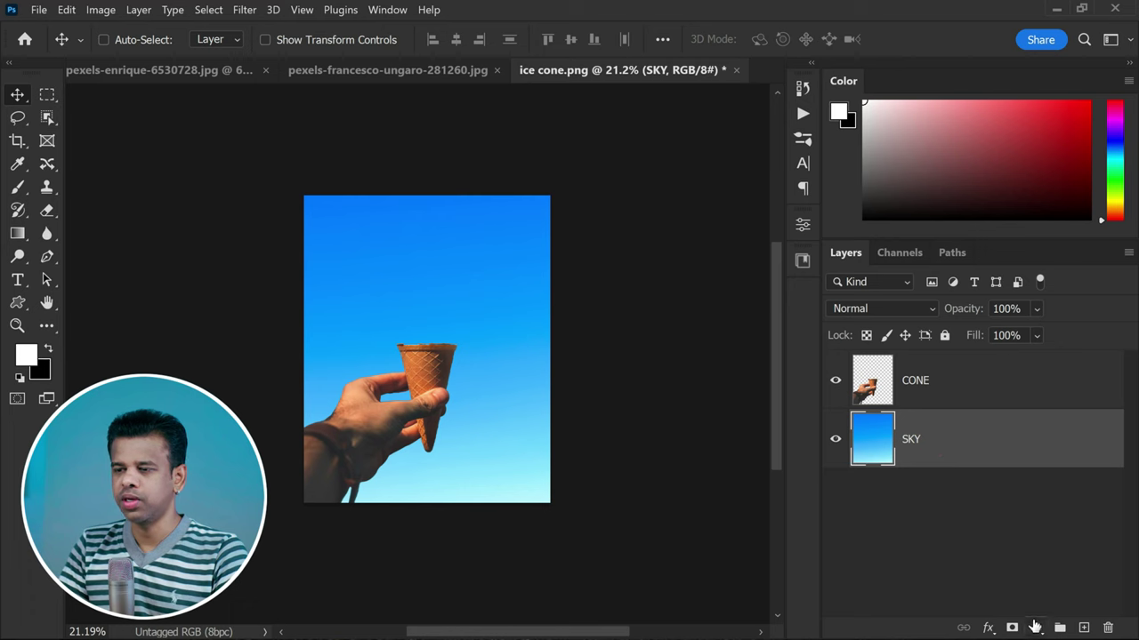
# Step: Add a Color Lookup adjustment above SKY using the TensionGreen.3DL LUT
pyautogui.click(1036, 628)
pyautogui.click(1057, 532)
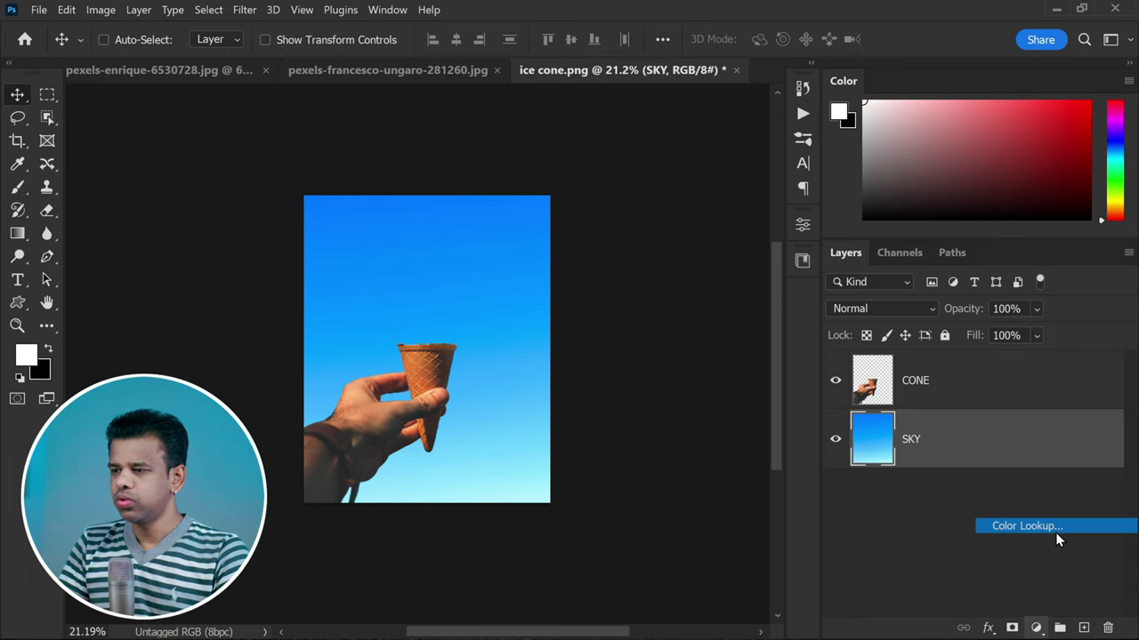
pyautogui.click(715, 277)
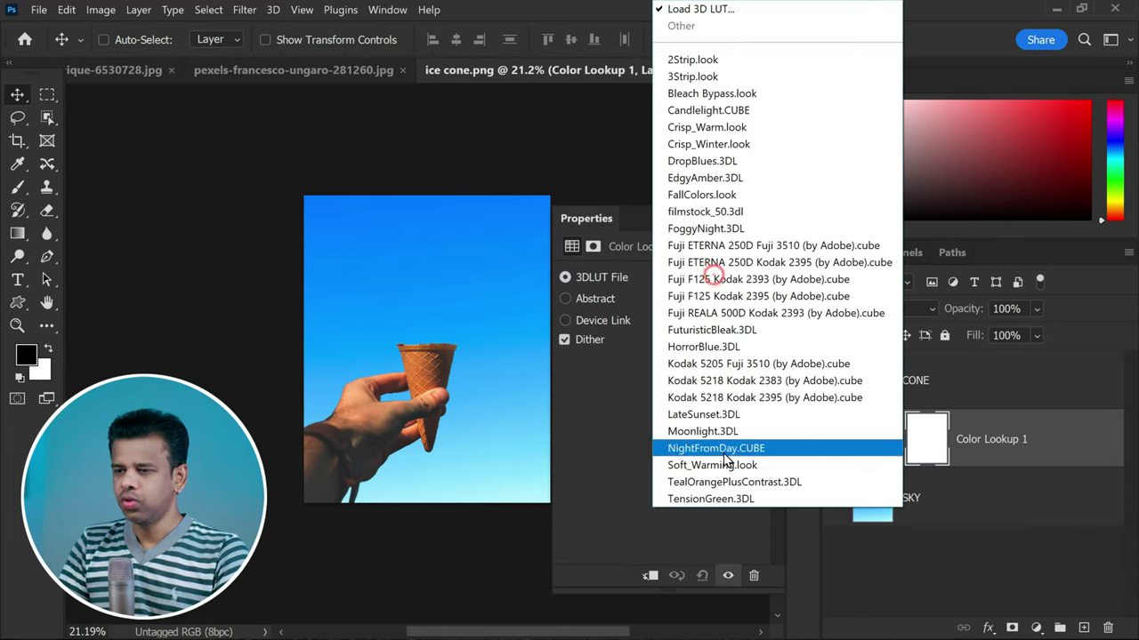
pyautogui.click(735, 494)
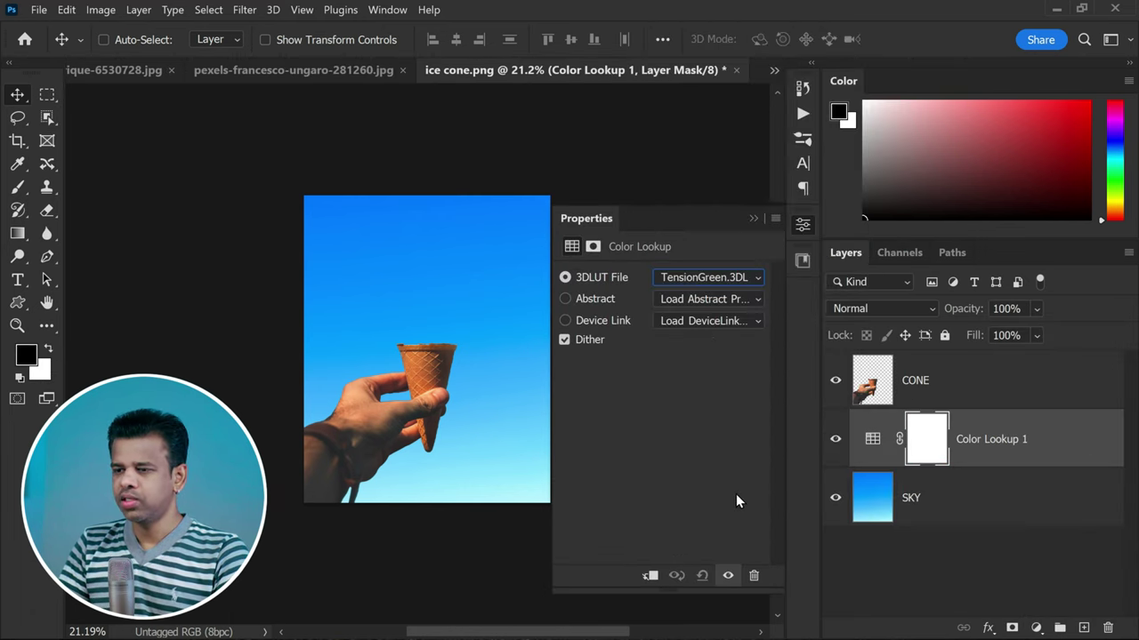
pyautogui.click(753, 219)
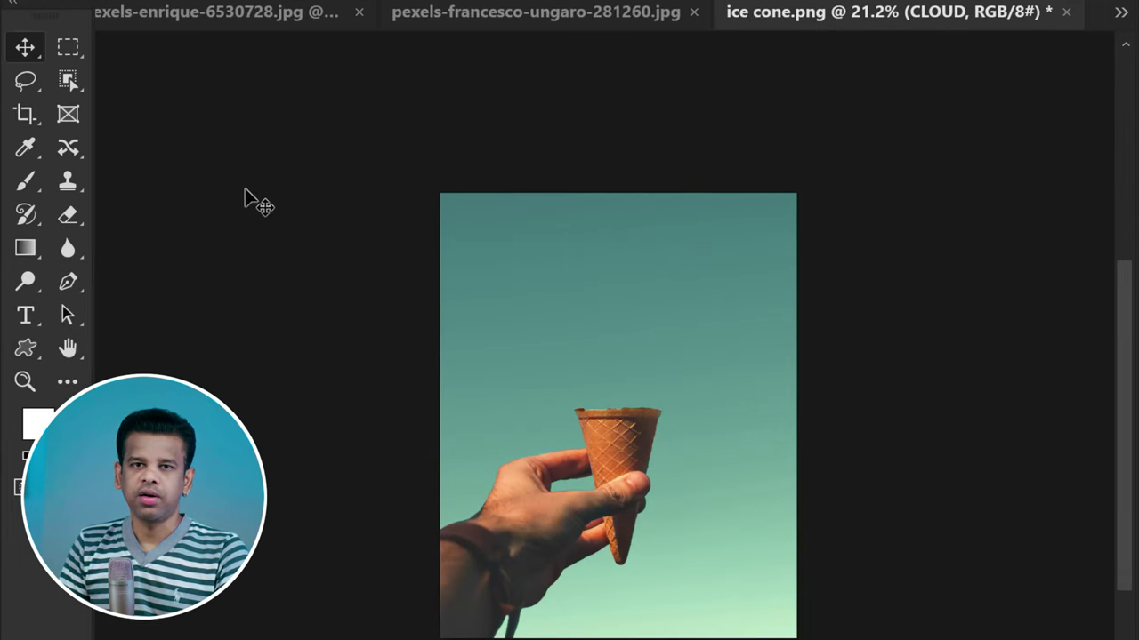
# Step: Switch to the Brush tool and set the cloud brush tip spacing to 50%
pyautogui.press('b')
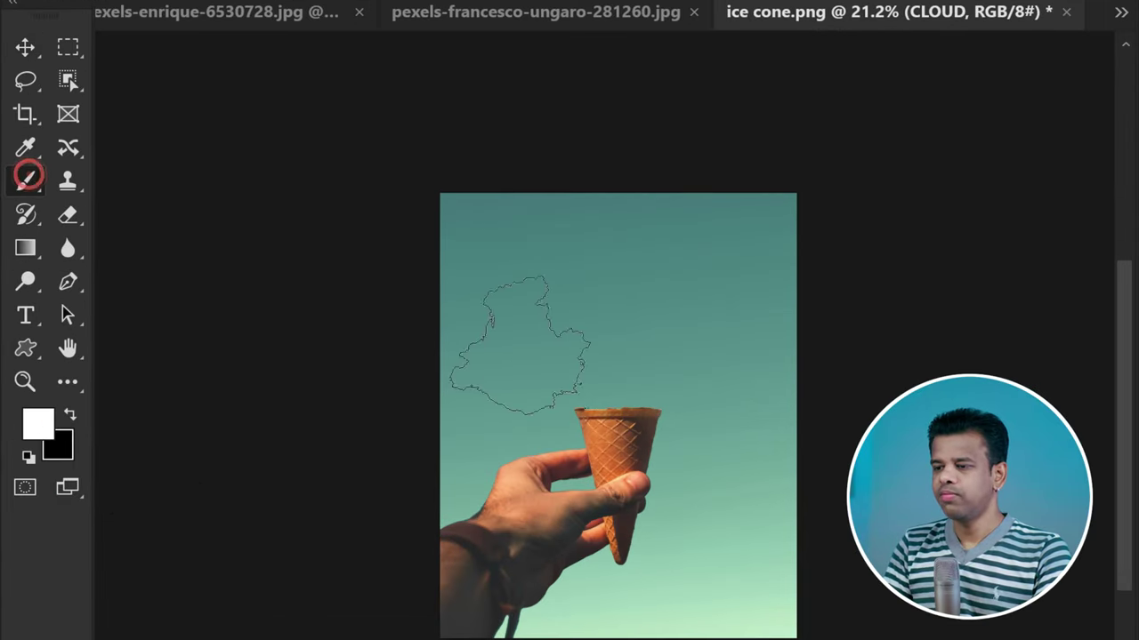
pyautogui.moveTo(582, 325); pyautogui.dragTo(614, 344)
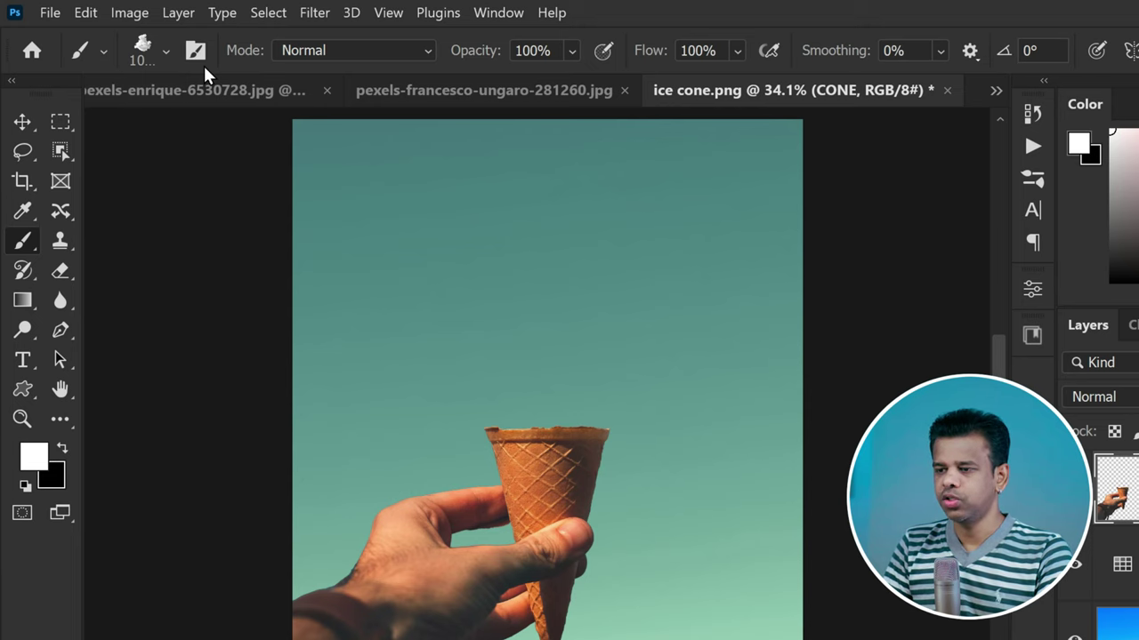
pyautogui.click(197, 51)
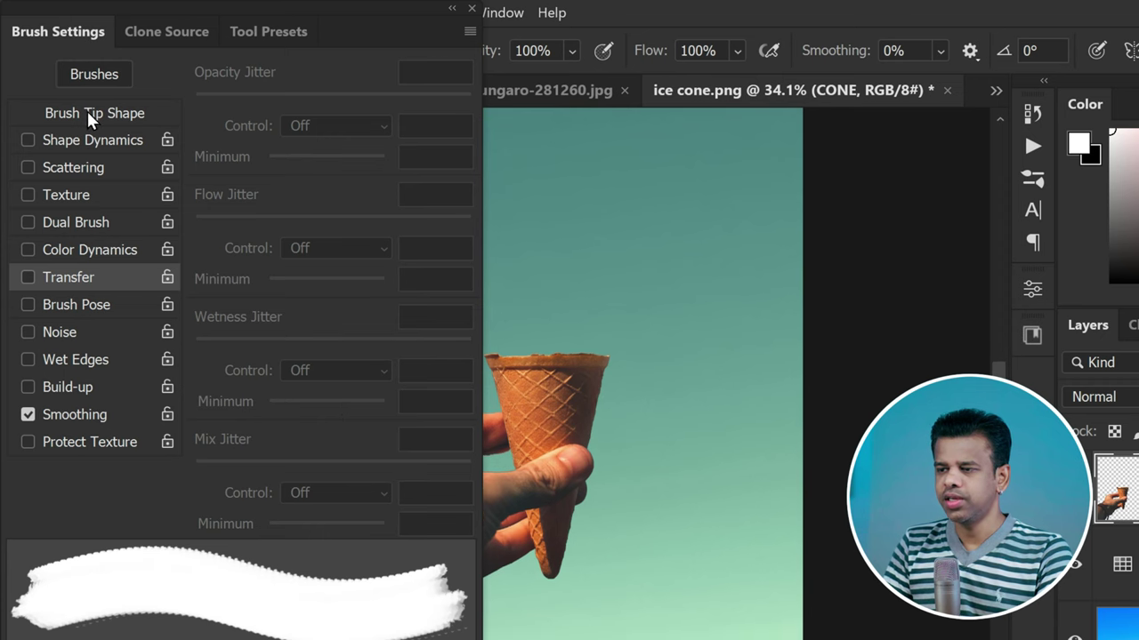
pyautogui.click(87, 113)
pyautogui.moveTo(218, 468); pyautogui.dragTo(264, 470)
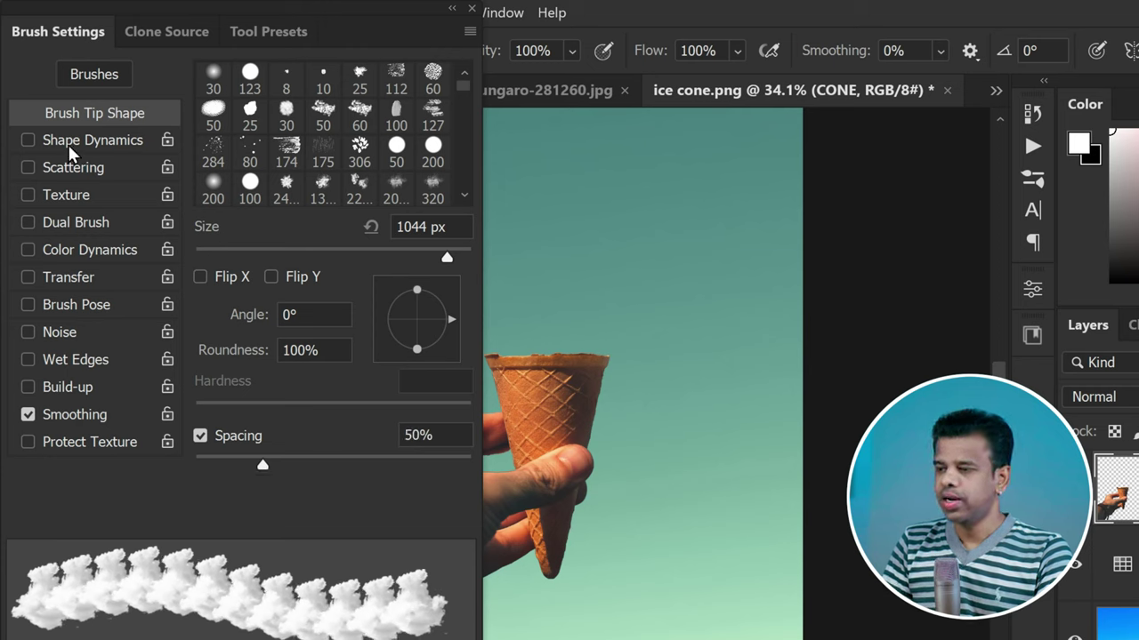
# Step: Enable Shape Dynamics with 100% size and angle jitter, and turn on Transfer
pyautogui.click(71, 142)
pyautogui.moveTo(198, 98); pyautogui.dragTo(534, 125)
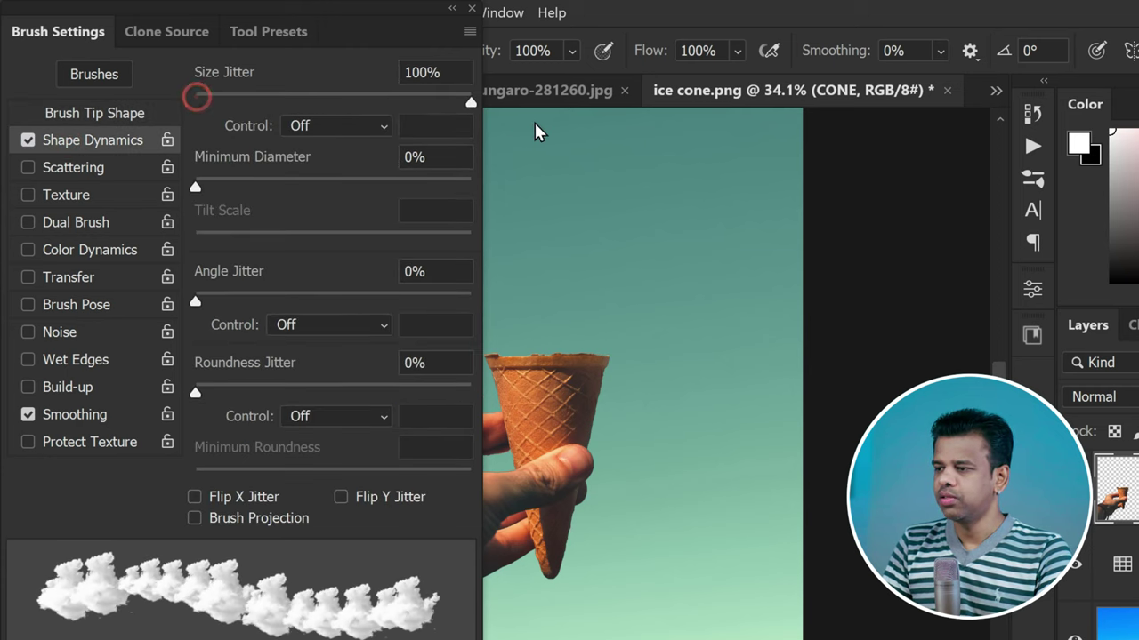
pyautogui.moveTo(211, 302); pyautogui.dragTo(613, 322)
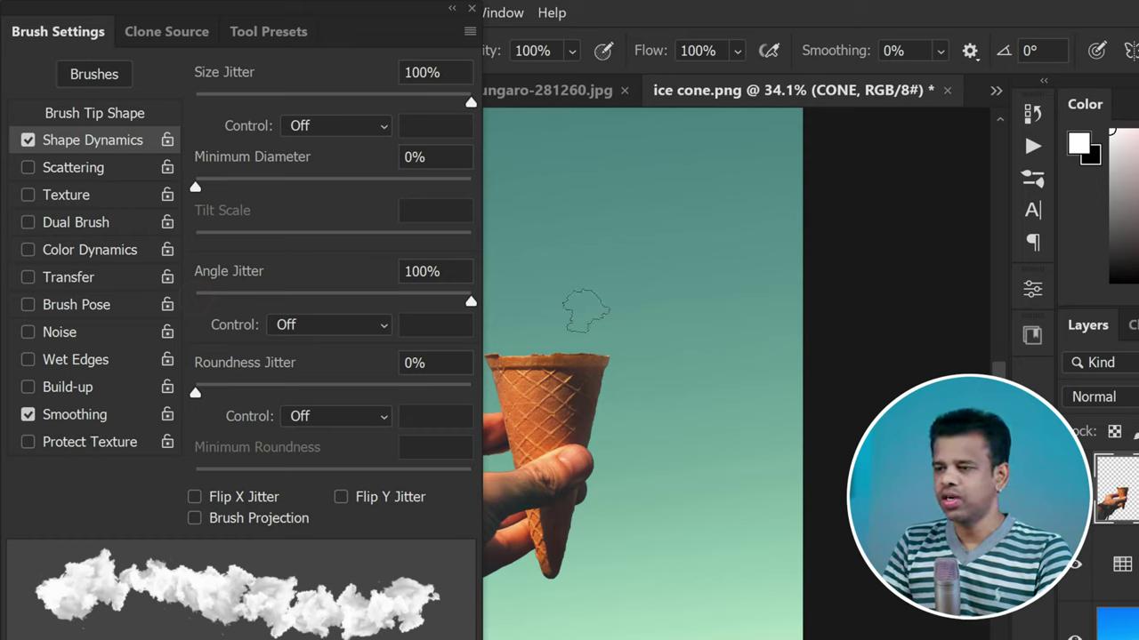
pyautogui.click(77, 276)
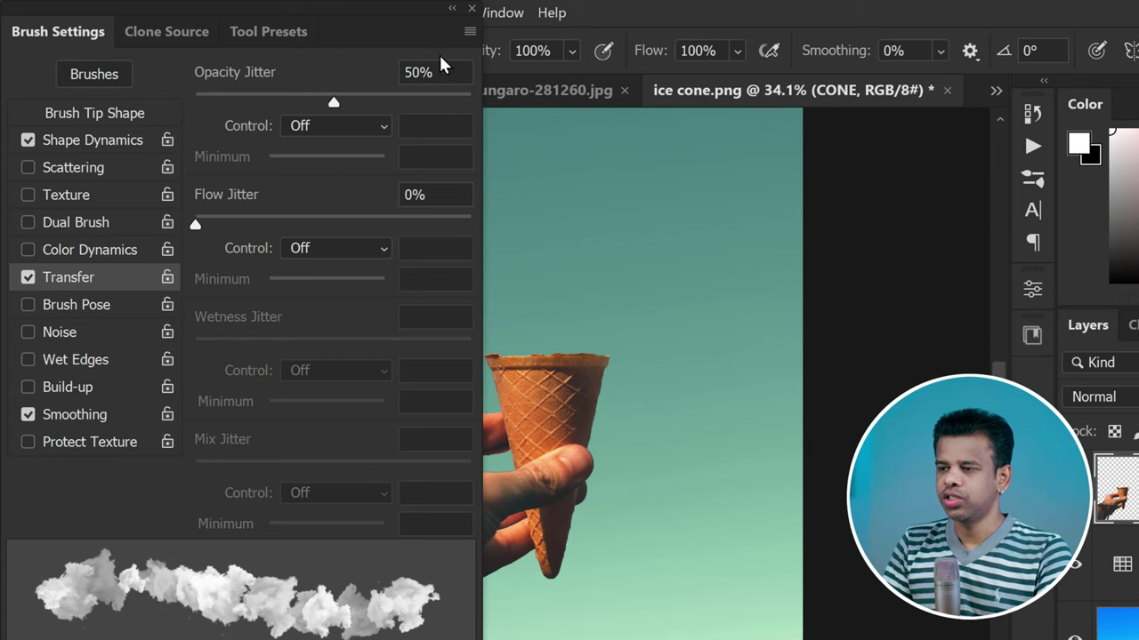
# Step: Stamp a first few cloud dabs just above the cone
pyautogui.click(471, 9)
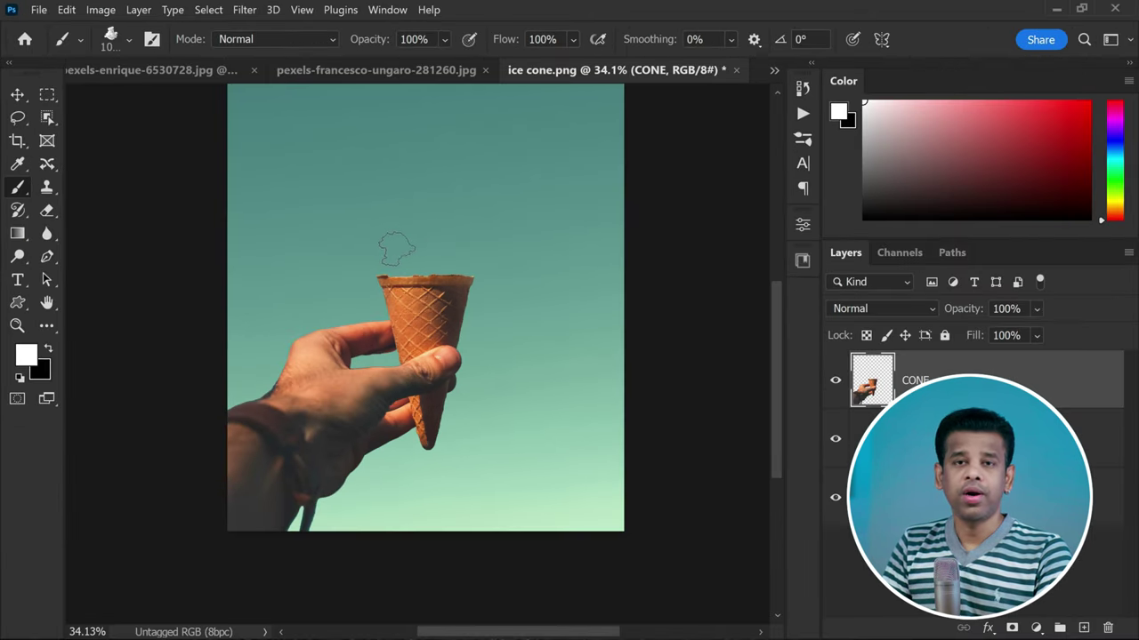
pyautogui.click(504, 324)
pyautogui.click(396, 251)
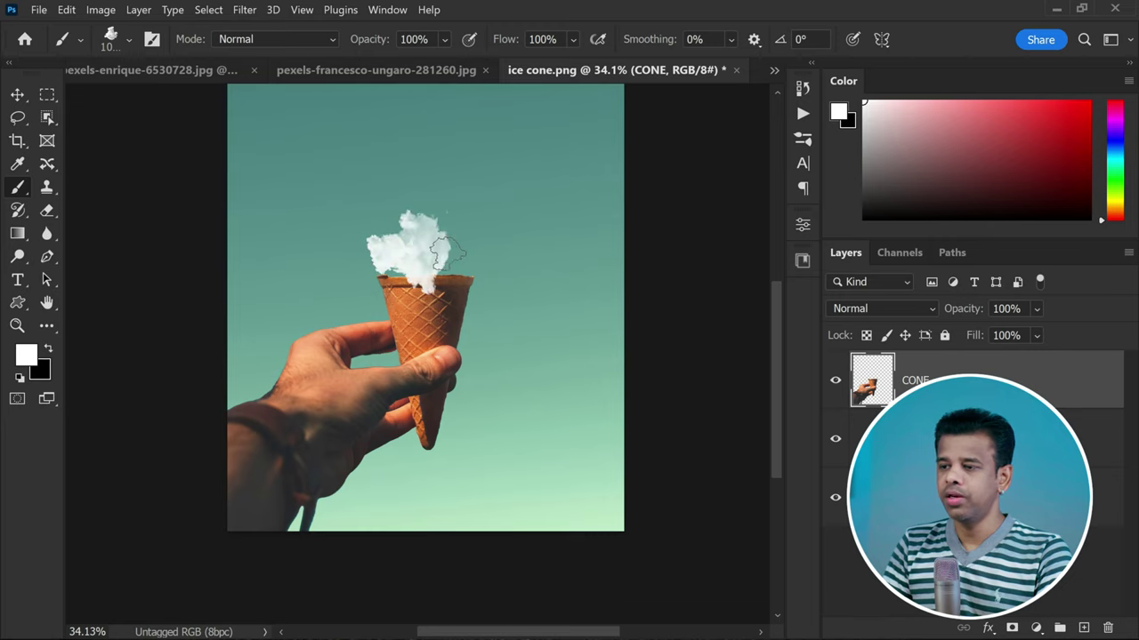
pyautogui.click(449, 247)
pyautogui.click(414, 209)
pyautogui.click(378, 214)
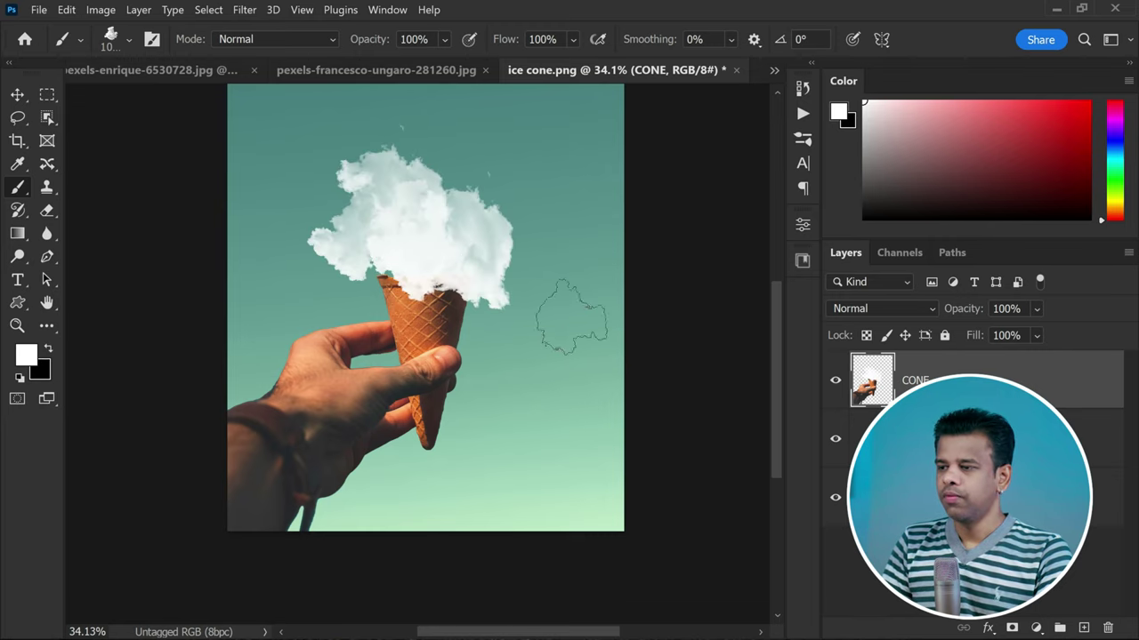
pyautogui.scroll(-1, 543, 316)
pyautogui.scroll(2, 498, 311)
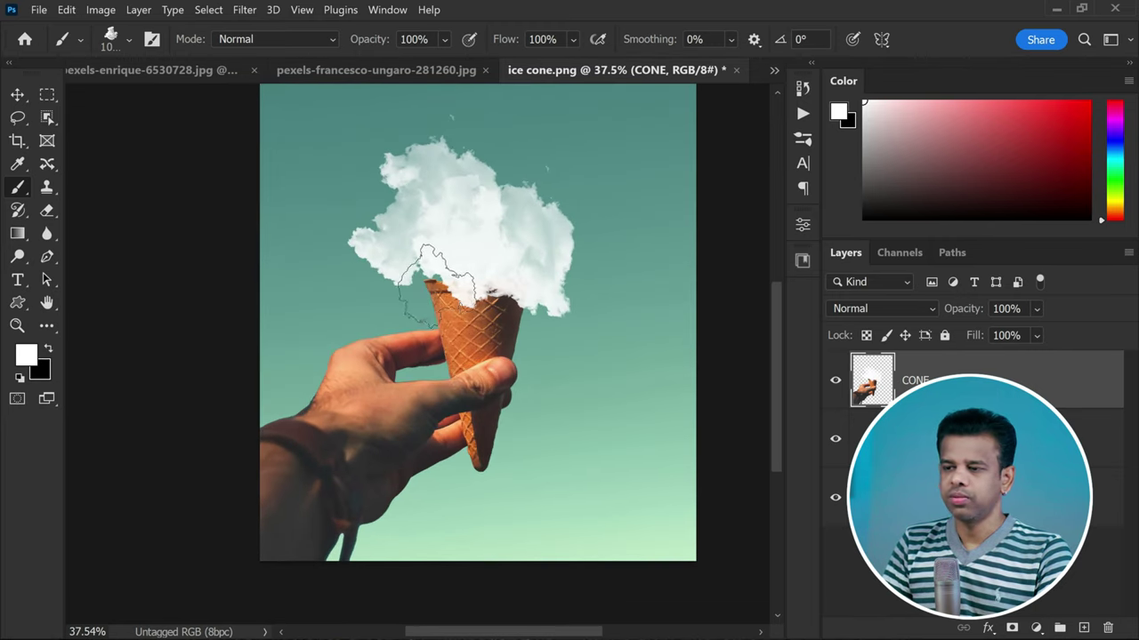
pyautogui.scroll(-2, 412, 287)
pyautogui.click(503, 318)
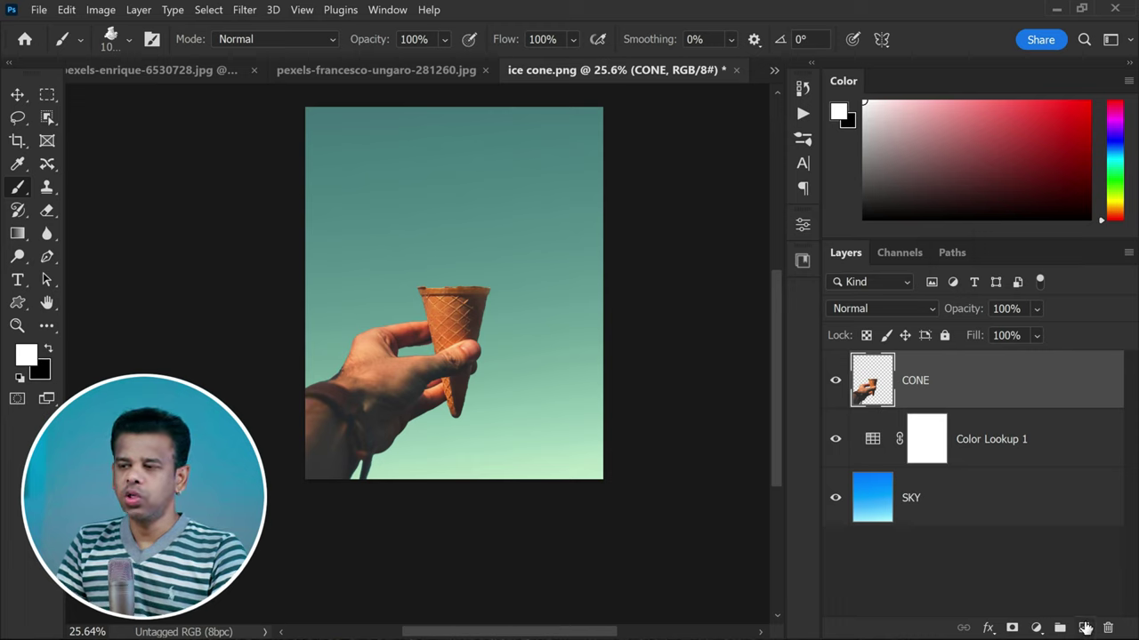
# Step: Add a new layer above CONE named CLOUD
pyautogui.click(1083, 628)
pyautogui.doubleClick(925, 385)
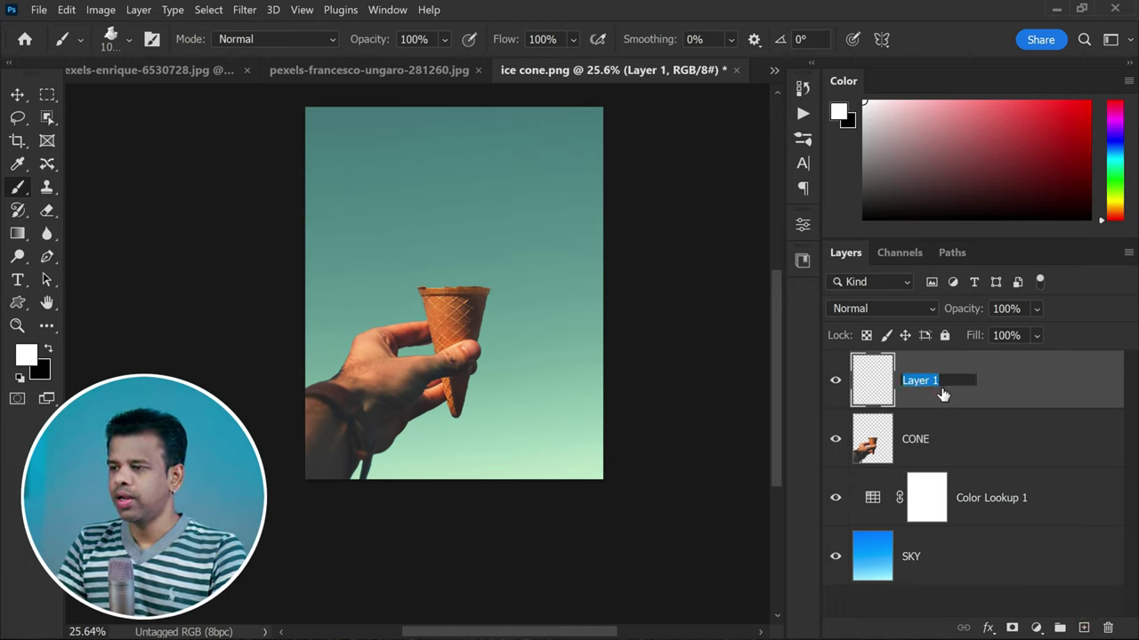
pyautogui.write('CLOUD')
pyautogui.press('Return')
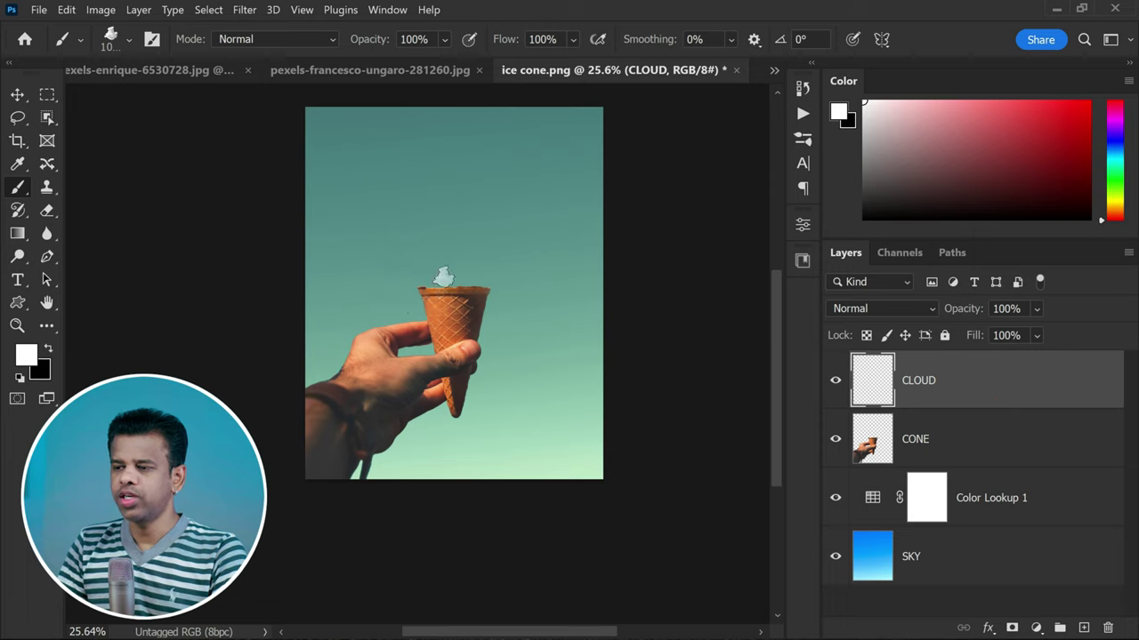
# Step: Enlarge the brush and stamp a large, dense cloud scoop above the cone
pyautogui.press(']')
pyautogui.press(']')
pyautogui.press(']')
pyautogui.press(']')
pyautogui.press(']')
pyautogui.click(450, 241)
pyautogui.click(449, 237)
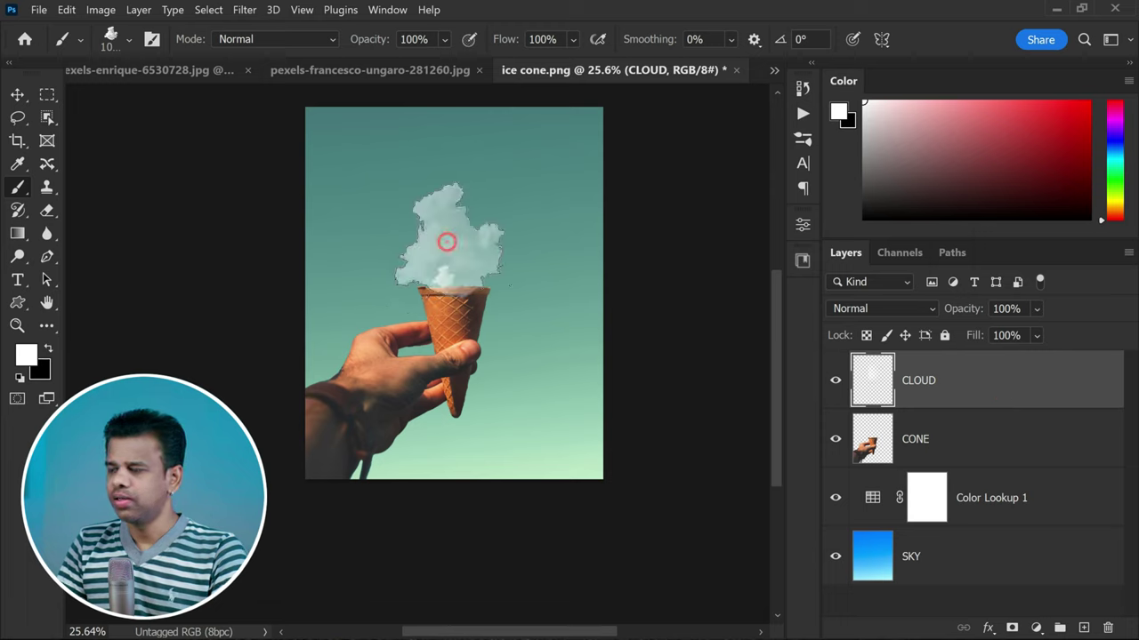
pyautogui.click(464, 244)
pyautogui.click(463, 246)
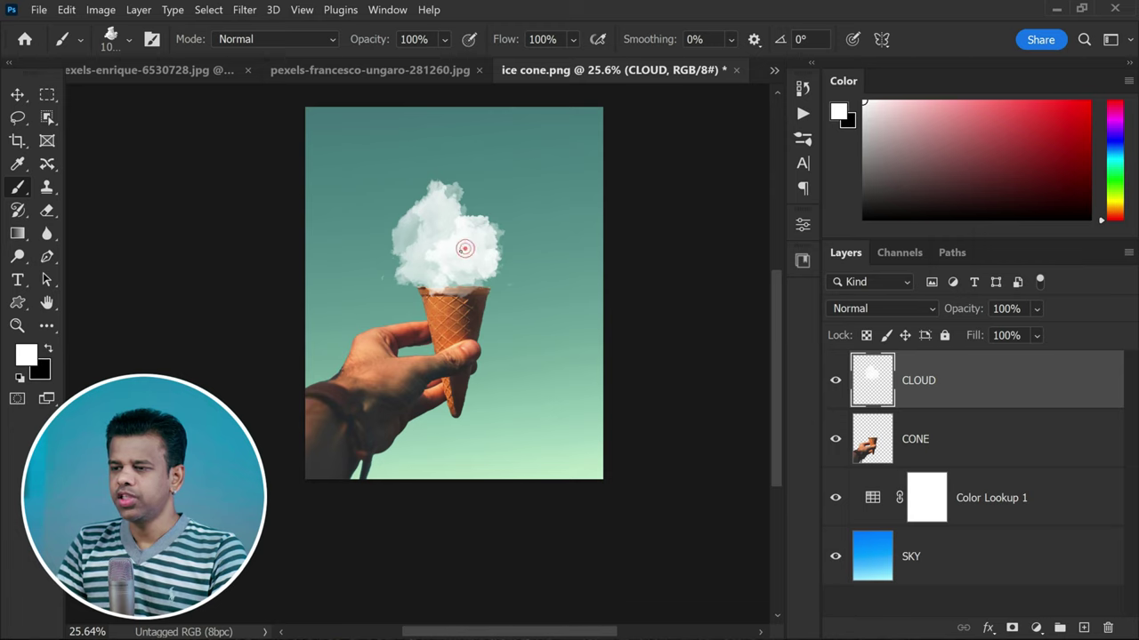
pyautogui.click(456, 252)
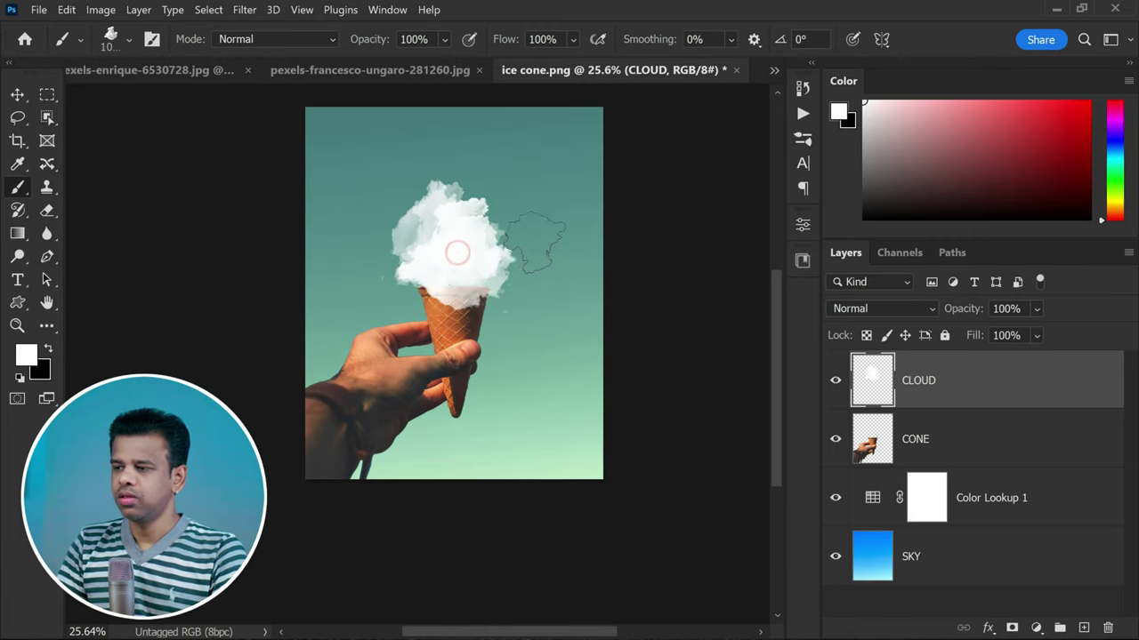
pyautogui.scroll(2, 434, 299)
pyautogui.click(418, 222)
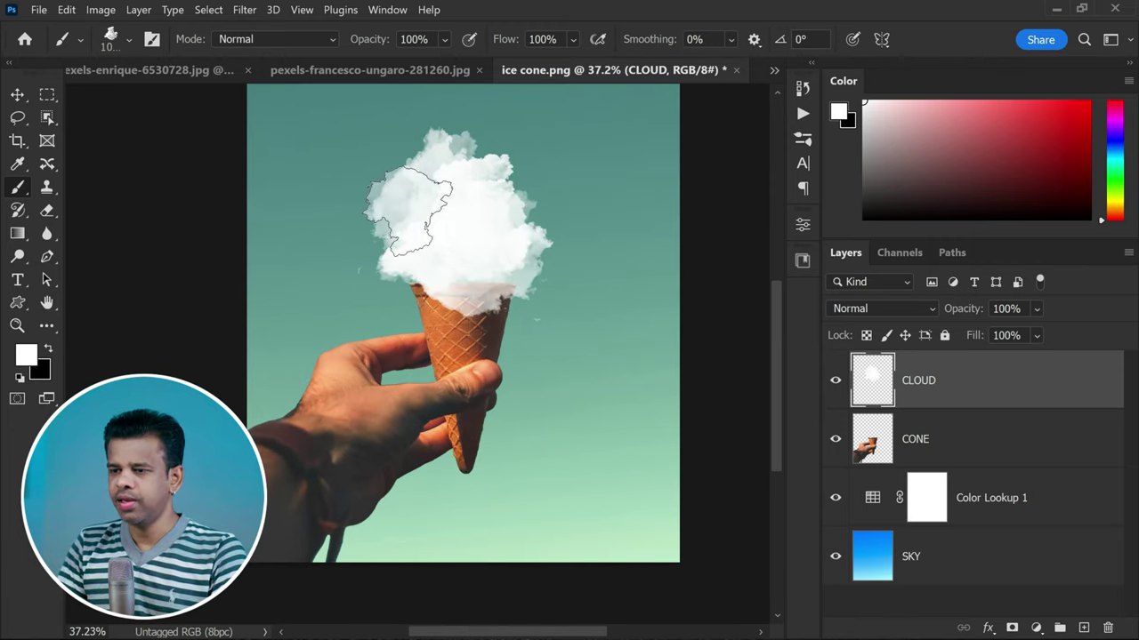
pyautogui.click(499, 169)
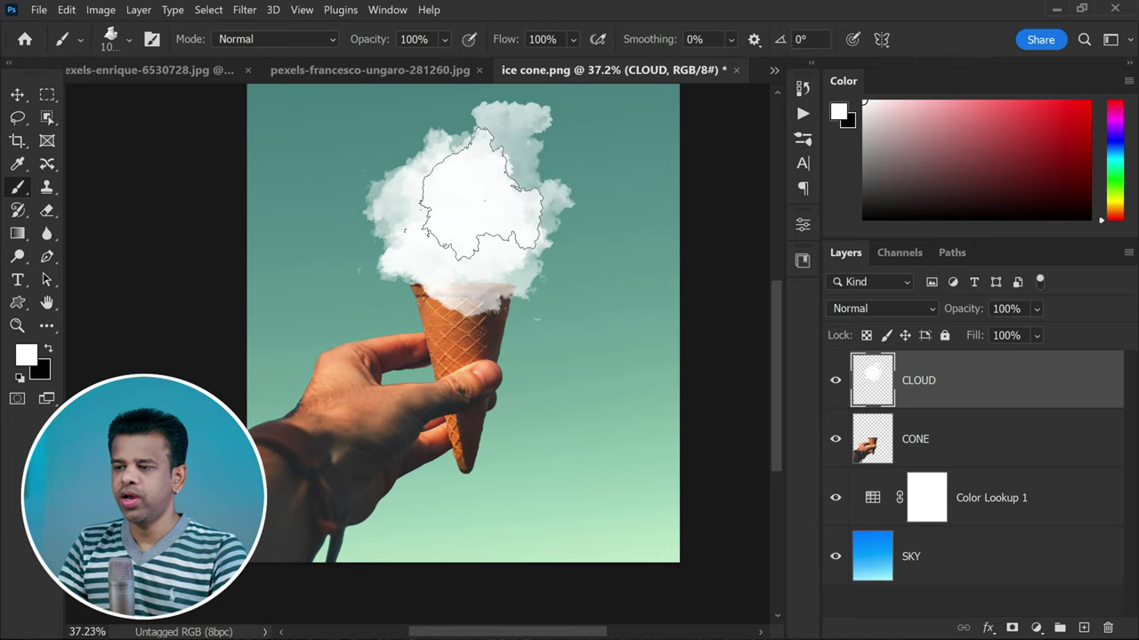
pyautogui.scroll(-1, 642, 311)
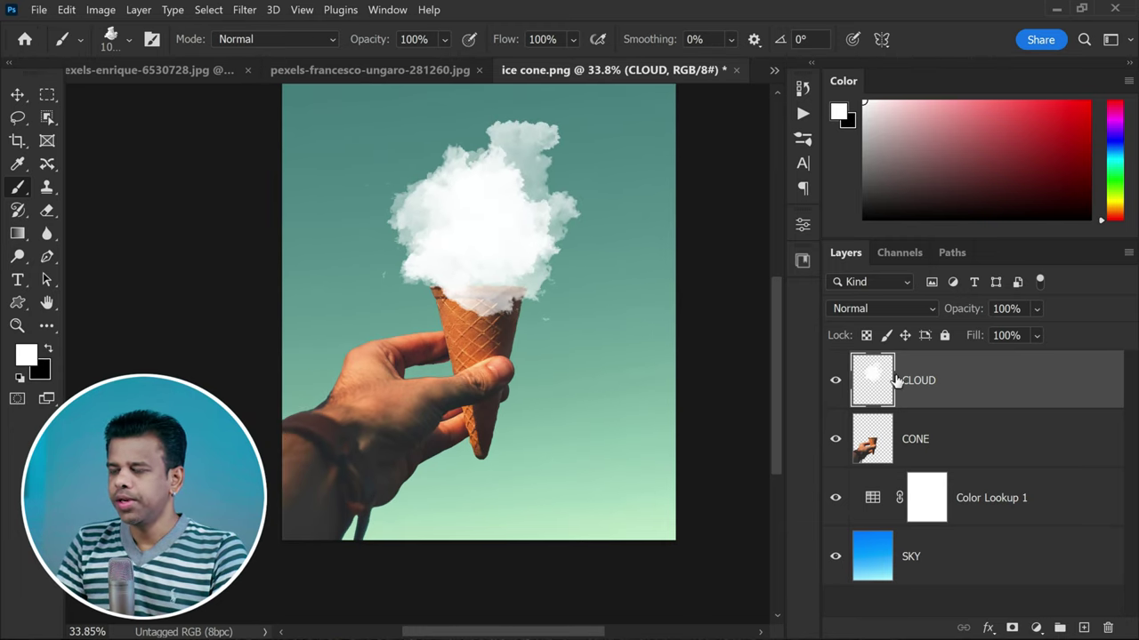
# Step: Move the CLOUD layer beneath the CONE layer
pyautogui.moveTo(902, 376); pyautogui.dragTo(988, 472)
pyautogui.scroll(-2, 489, 285)
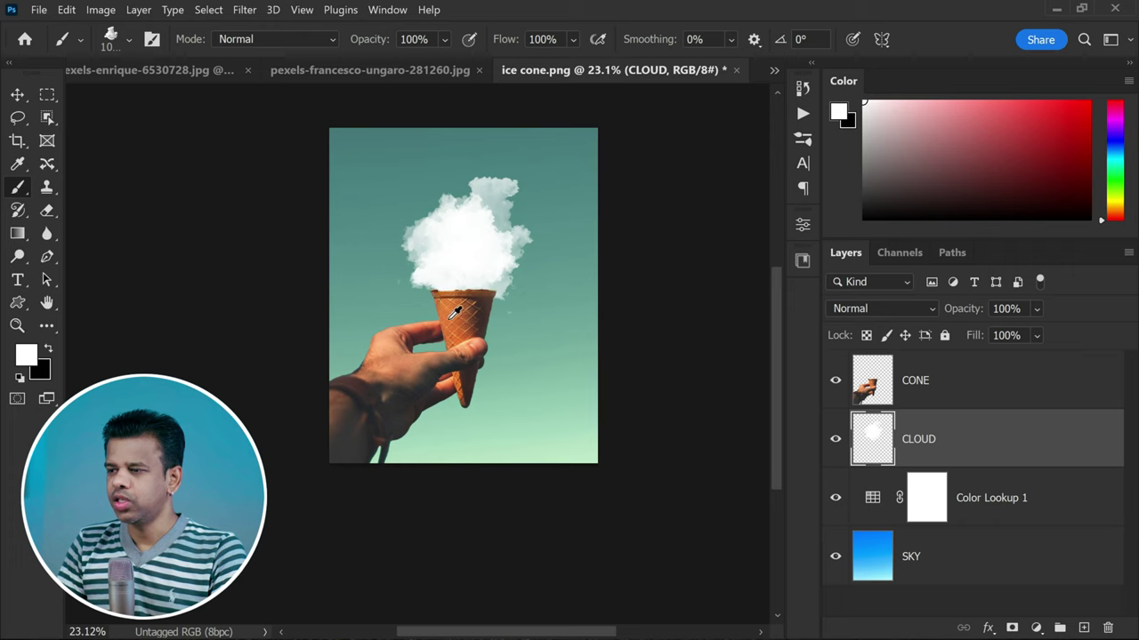
pyautogui.scroll(3, 457, 249)
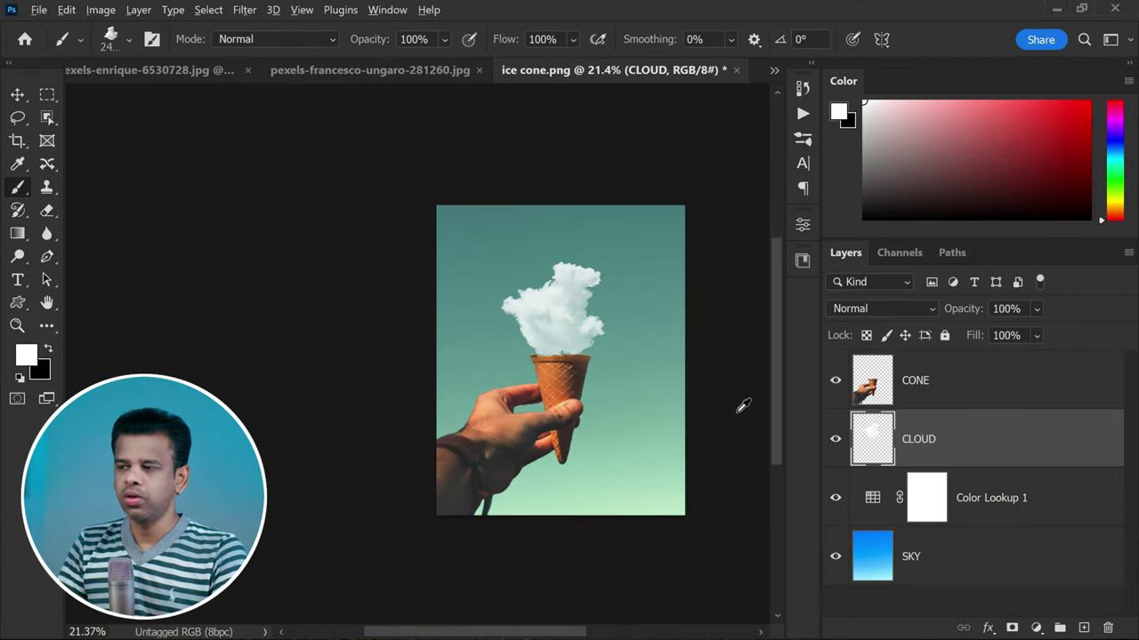
pyautogui.scroll(-1, 703, 400)
pyautogui.scroll(3, 661, 389)
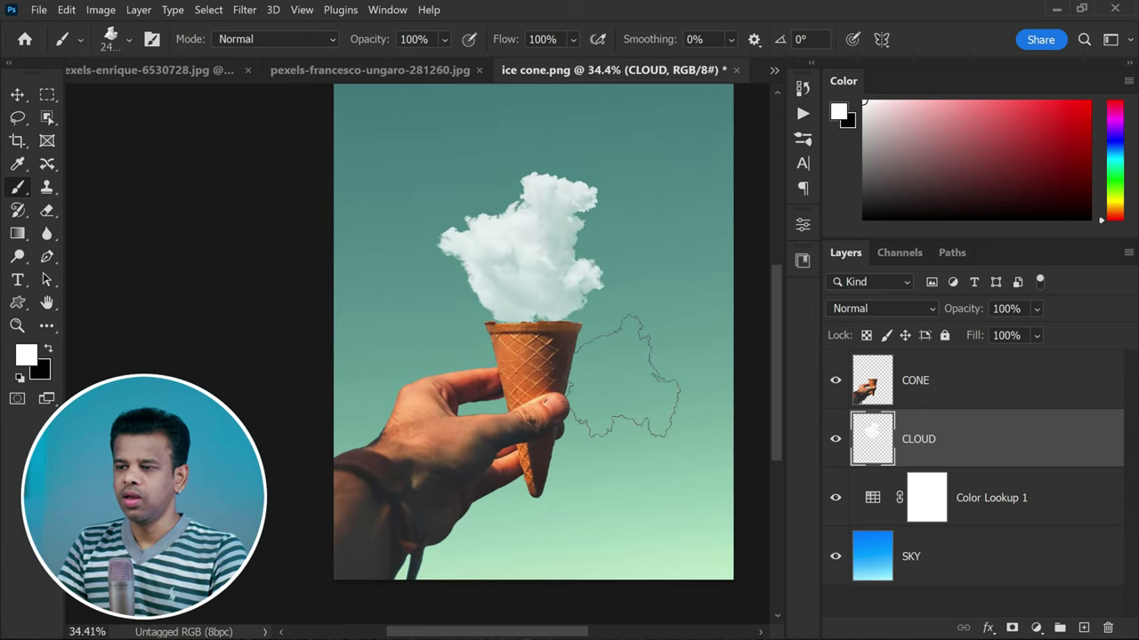
pyautogui.scroll(1, 450, 299)
# Step: Nudge the cloud down so its base sits inside the cone's rim
pyautogui.click(17, 95)
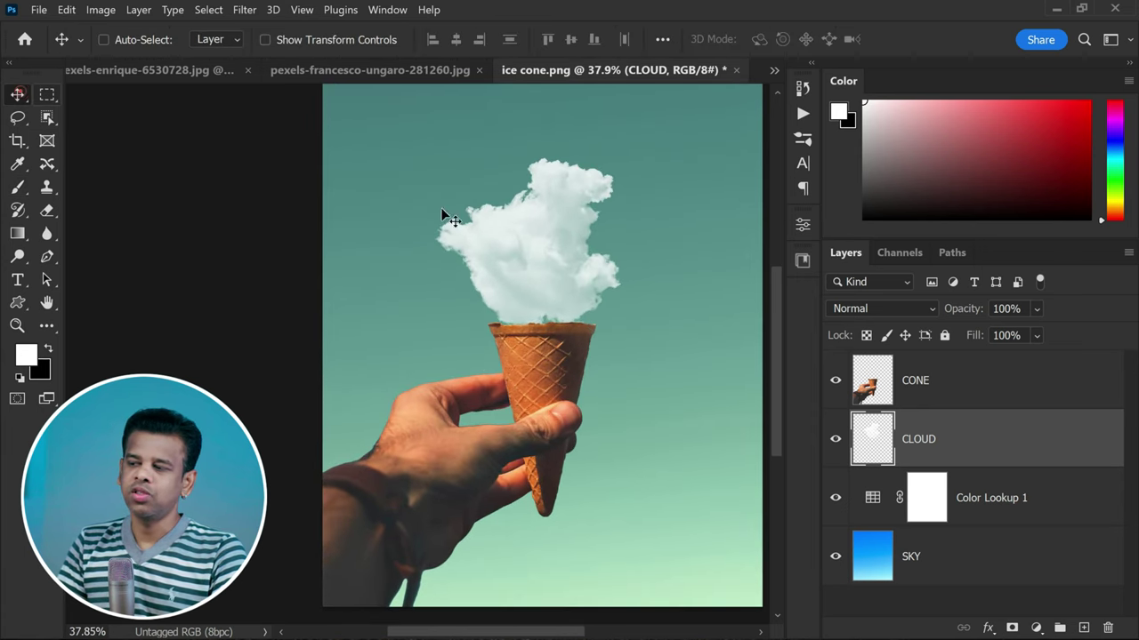
pyautogui.moveTo(554, 258); pyautogui.dragTo(558, 273)
pyautogui.scroll(-3, 652, 275)
pyautogui.scroll(-2, 622, 343)
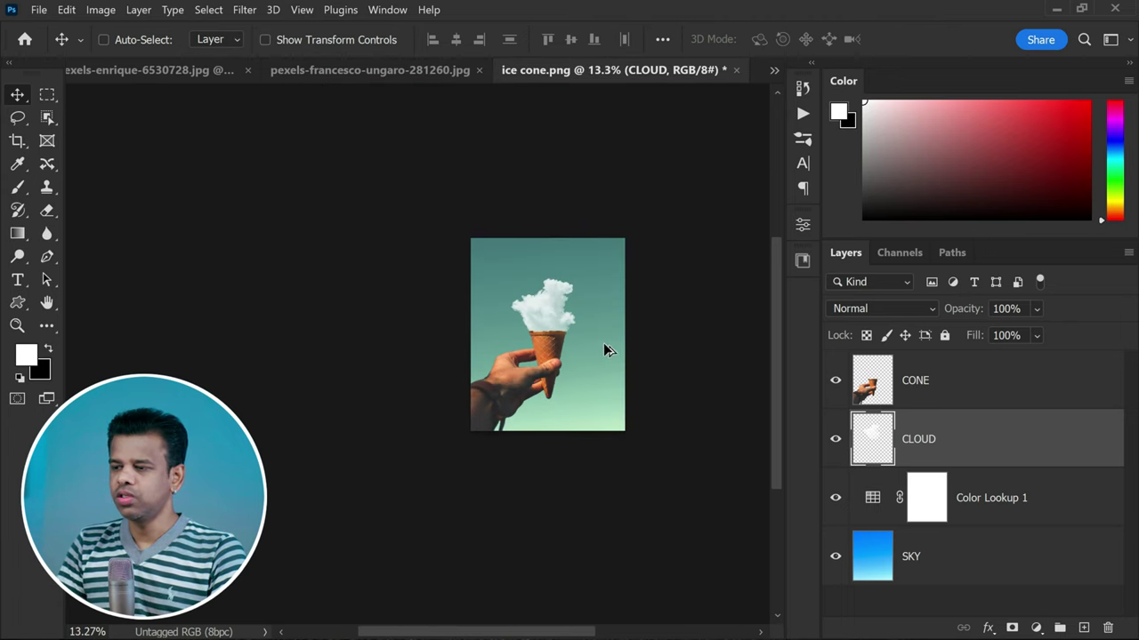
pyautogui.scroll(2, 605, 348)
pyautogui.hotkey('ctrl', '1')
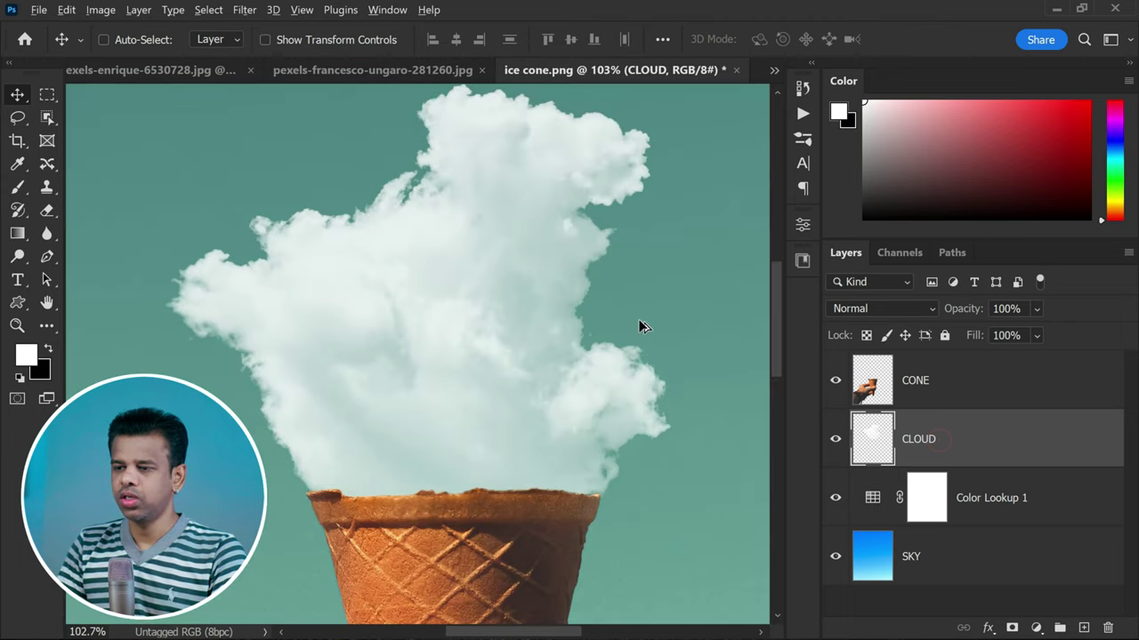
pyautogui.scroll(-4, 548, 331)
pyautogui.scroll(-3, 547, 331)
pyautogui.scroll(1, 483, 298)
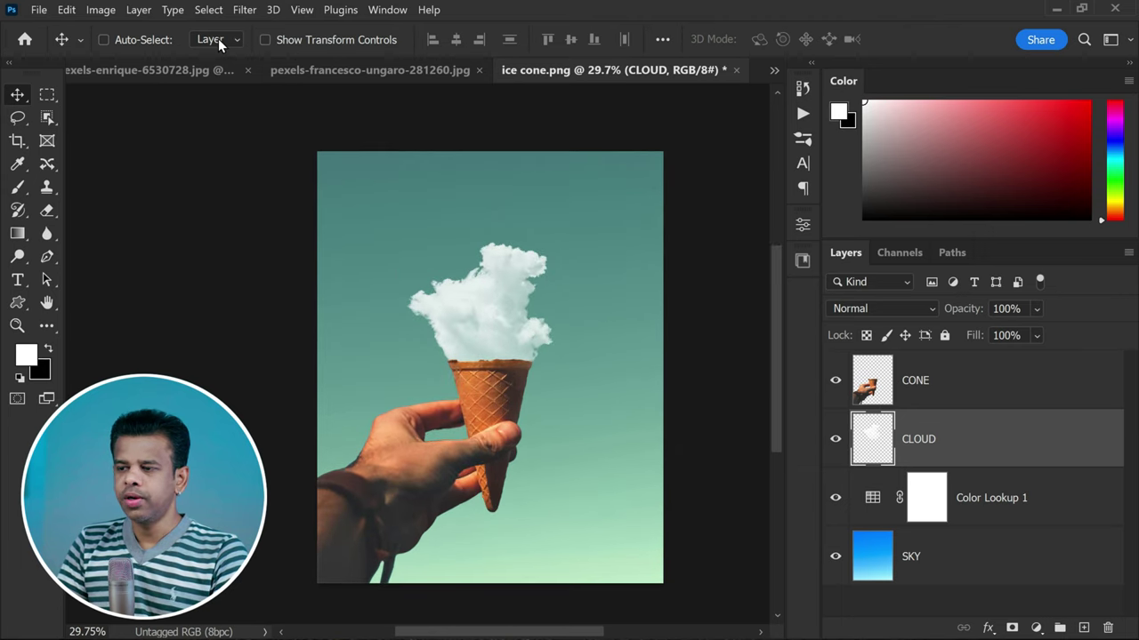
# Step: Soften the cloud on the CLOUD layer with a 5.0-pixel Gaussian Blur
pyautogui.click(235, 12)
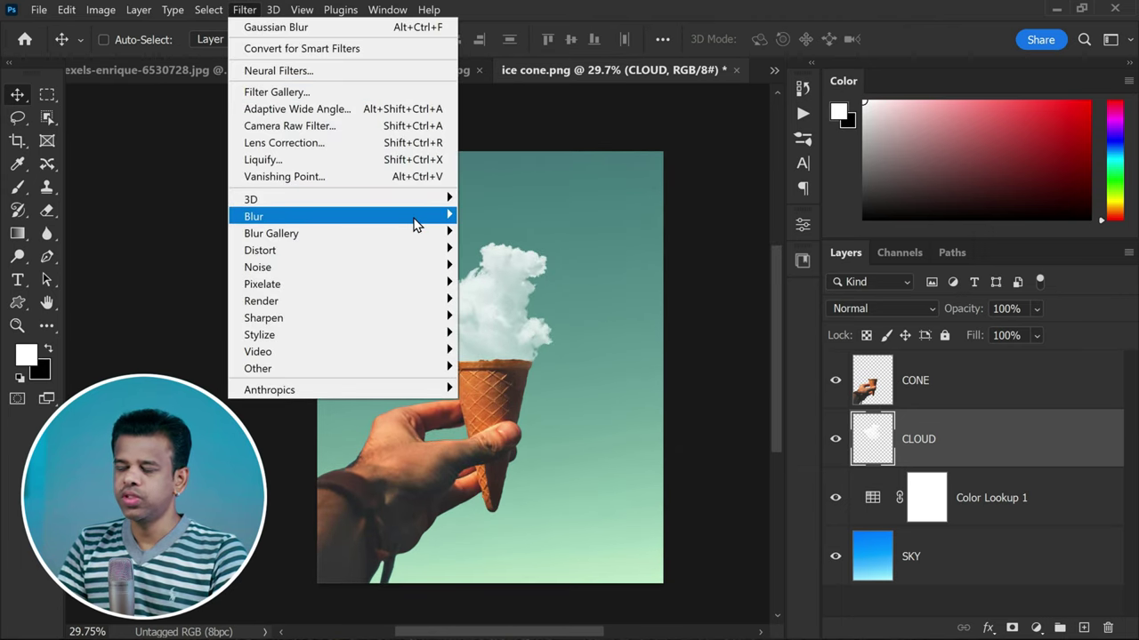
pyautogui.moveTo(415, 218)
pyautogui.click(506, 283)
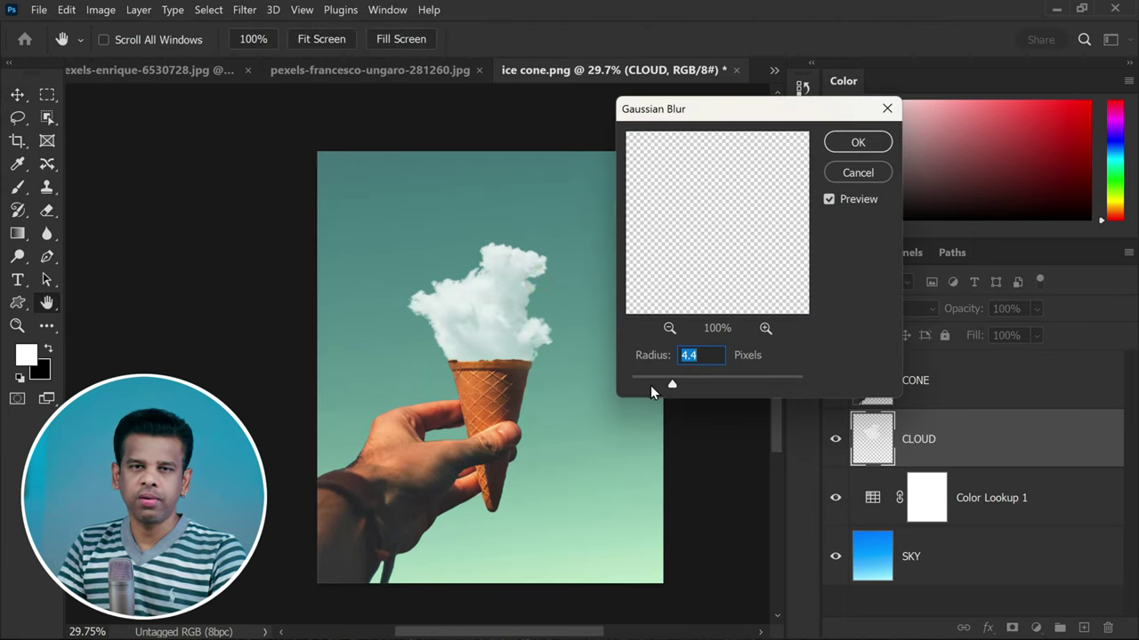
pyautogui.moveTo(661, 384)
pyautogui.mouseDown()
pyautogui.moveTo(630, 386)
pyautogui.moveTo(678, 385)
pyautogui.mouseUp()
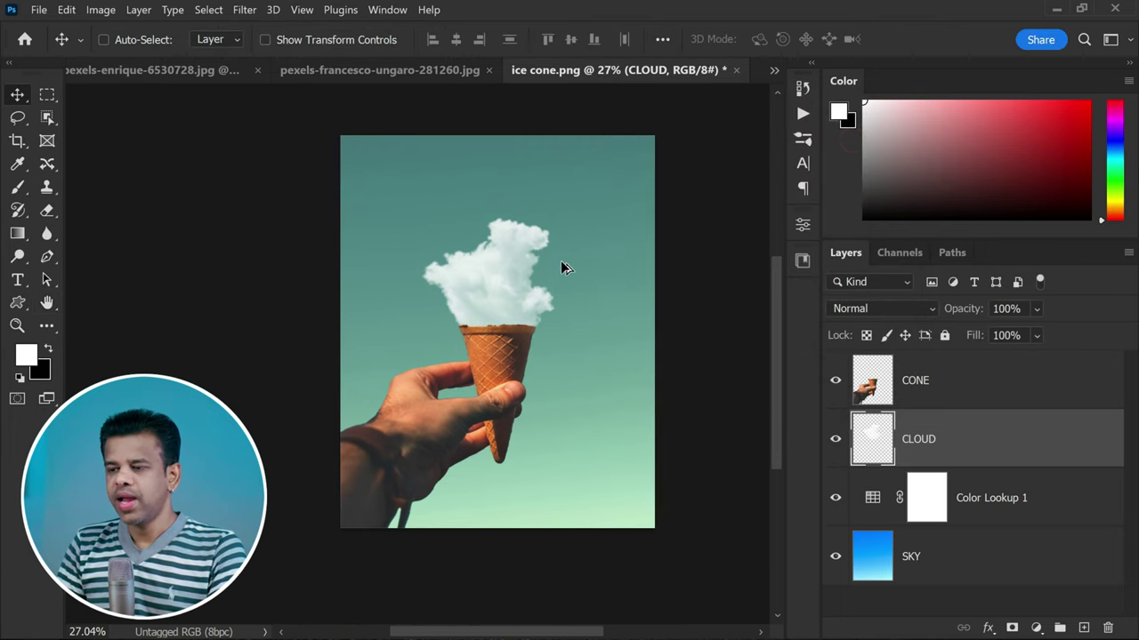
pyautogui.scroll(-3, 562, 267)
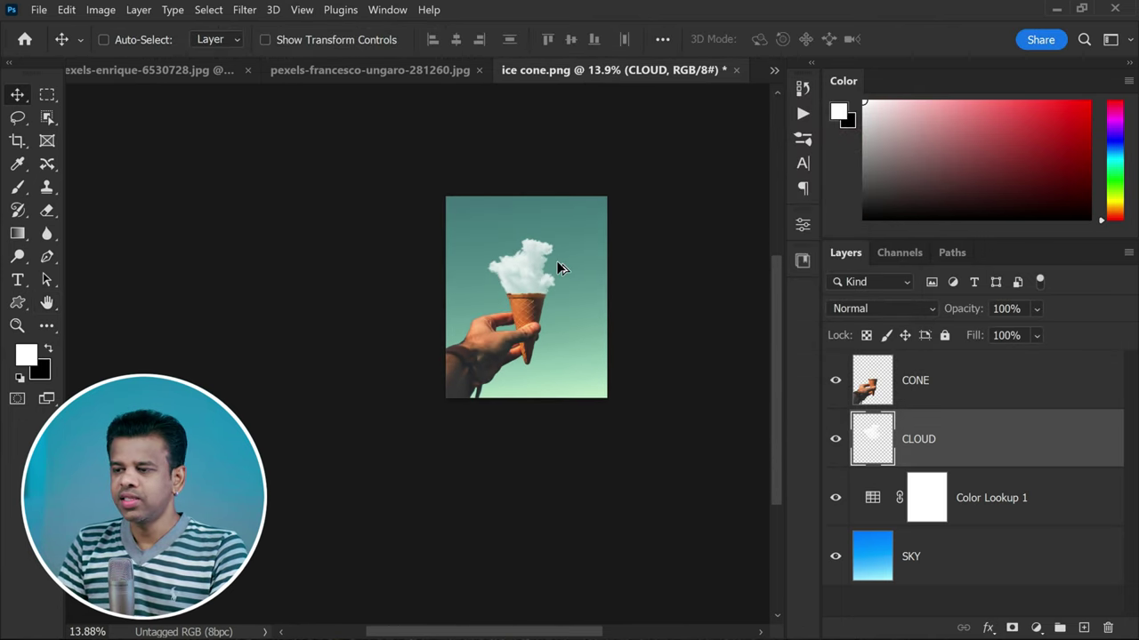
pyautogui.scroll(1, 578, 322)
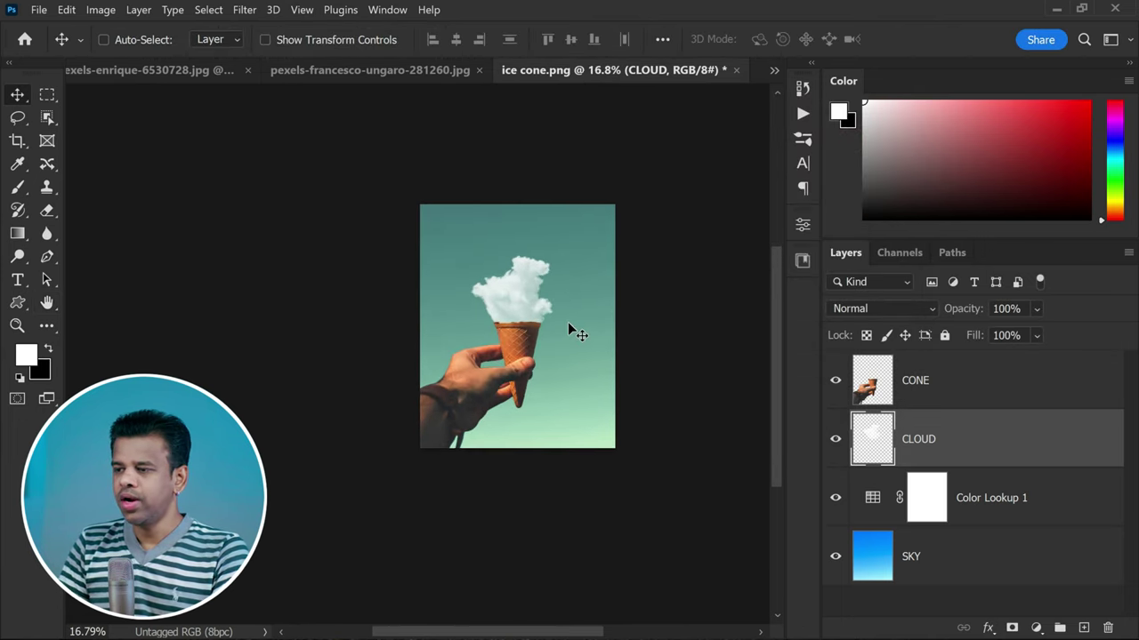
pyautogui.keyDown('alt'); pyautogui.click(836, 556); pyautogui.keyUp('alt')
pyautogui.keyDown('alt'); pyautogui.click(836, 557); pyautogui.keyUp('alt')
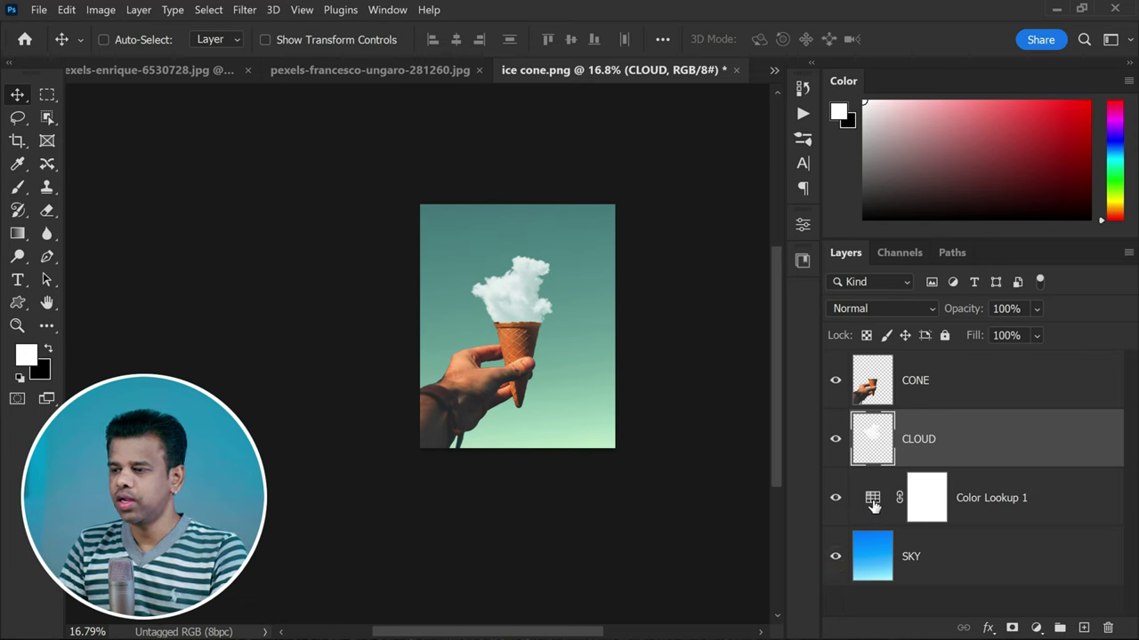
pyautogui.doubleClick(872, 501)
pyautogui.click(729, 277)
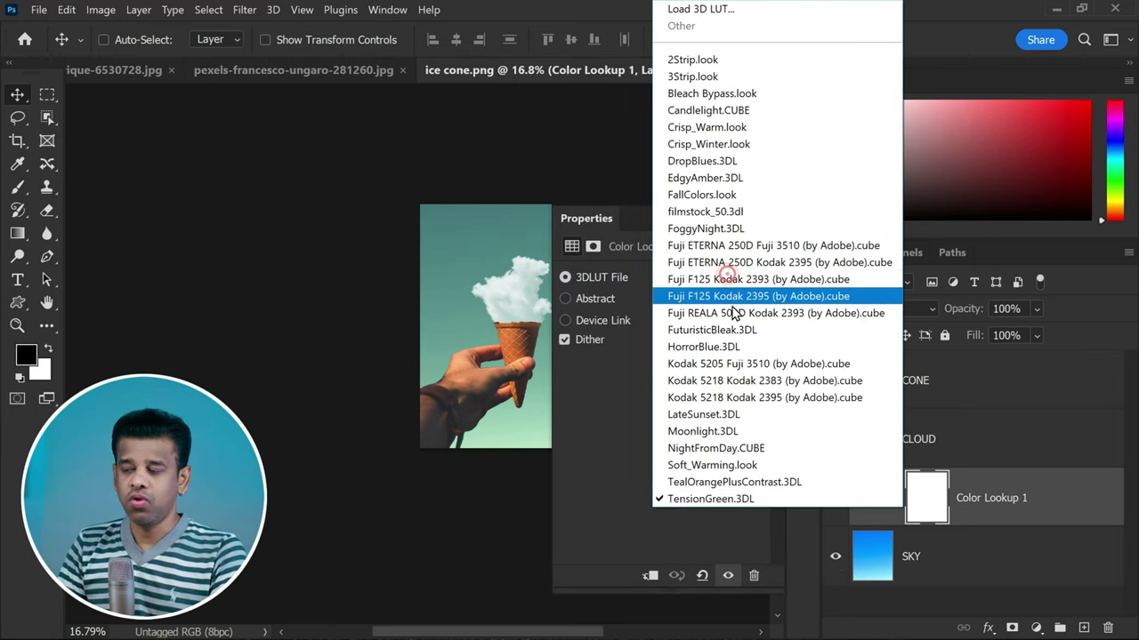
pyautogui.click(732, 414)
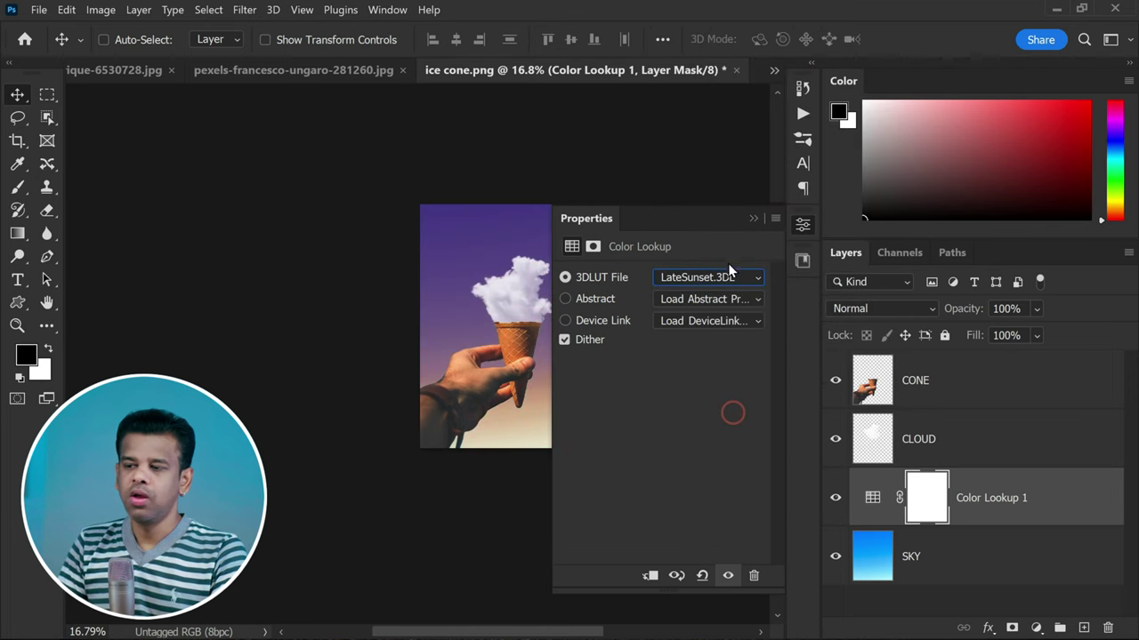
pyautogui.click(752, 219)
pyautogui.scroll(3, 623, 315)
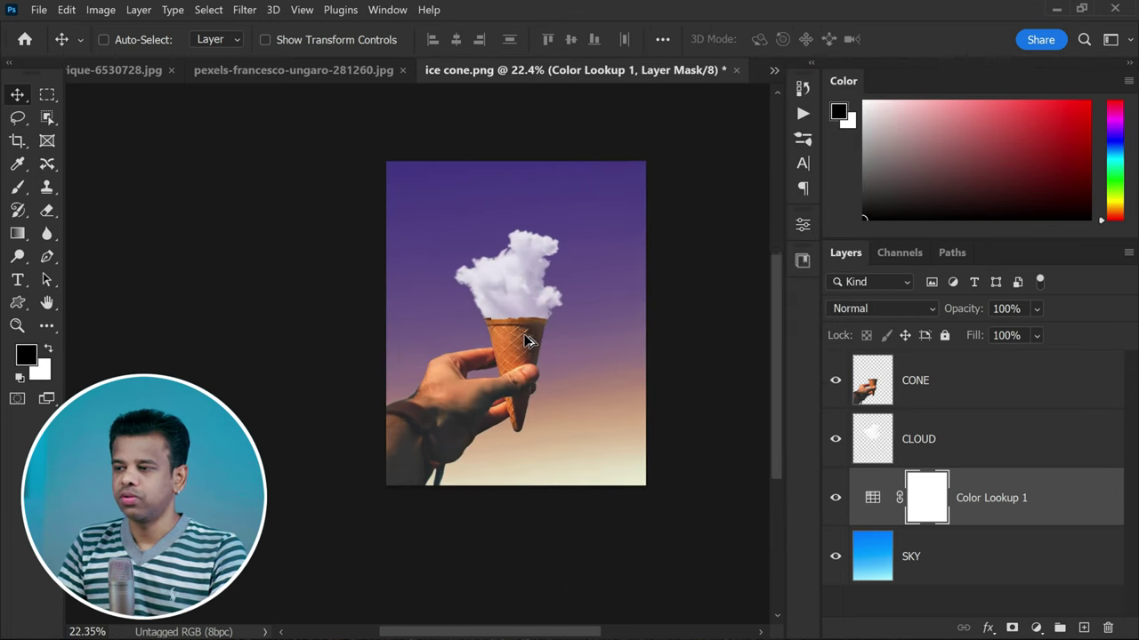
pyautogui.moveTo(968, 499); pyautogui.dragTo(958, 430)
pyautogui.scroll(-3, 580, 312)
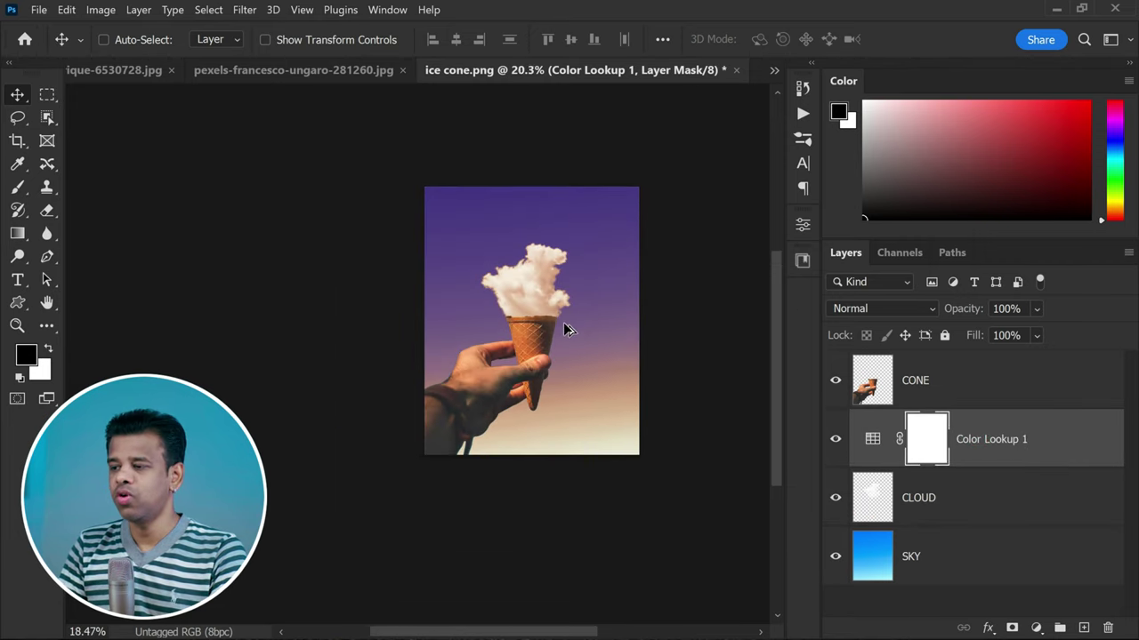
pyautogui.scroll(2, 583, 313)
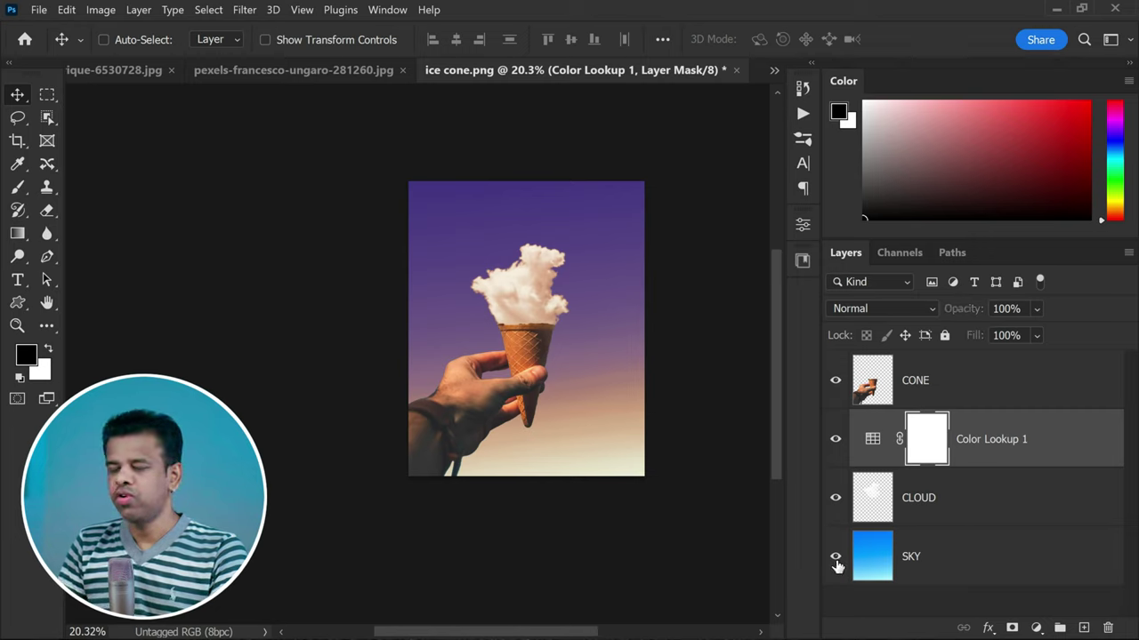
pyautogui.keyDown('alt'); pyautogui.click(836, 558); pyautogui.keyUp('alt')
pyautogui.keyDown('alt'); pyautogui.click(835, 558); pyautogui.keyUp('alt')
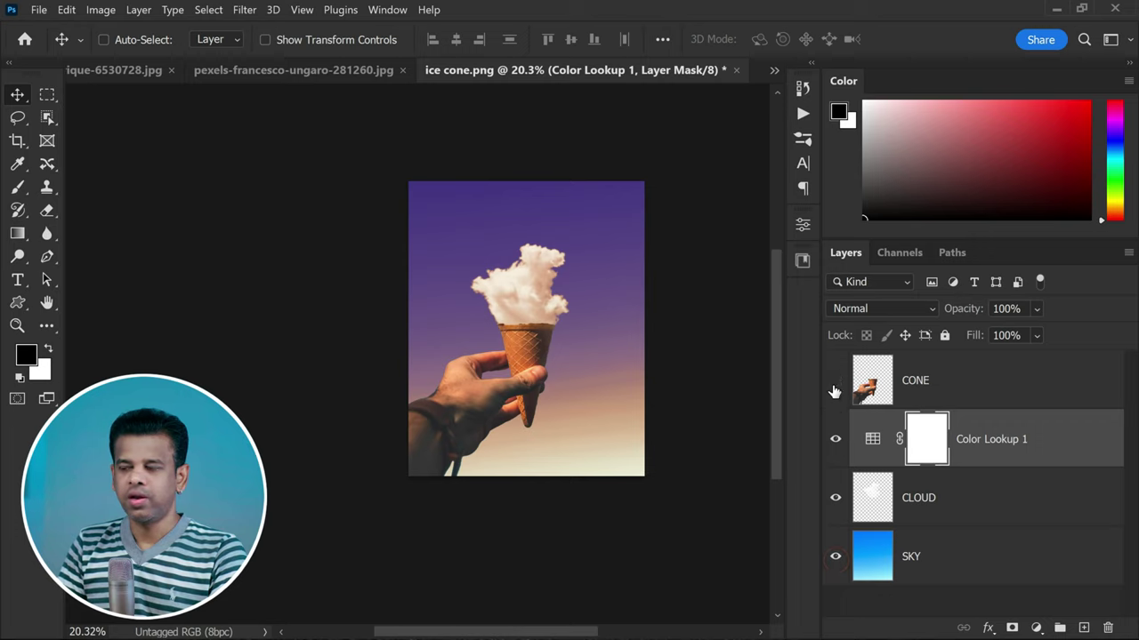
pyautogui.moveTo(834, 391); pyautogui.dragTo(838, 527)
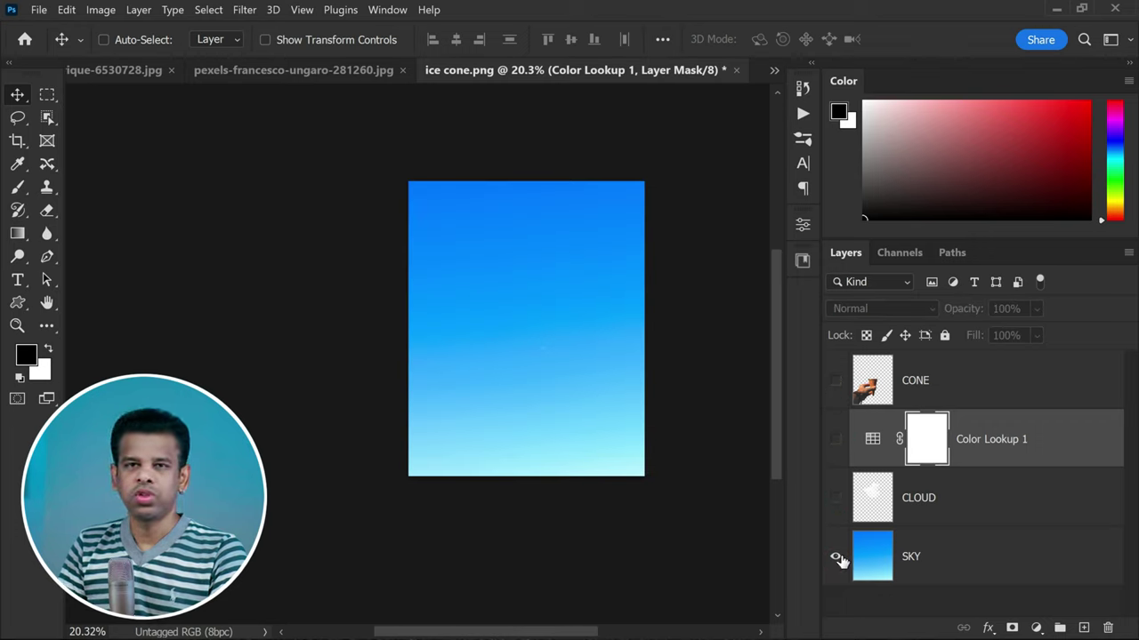
pyautogui.click(832, 388)
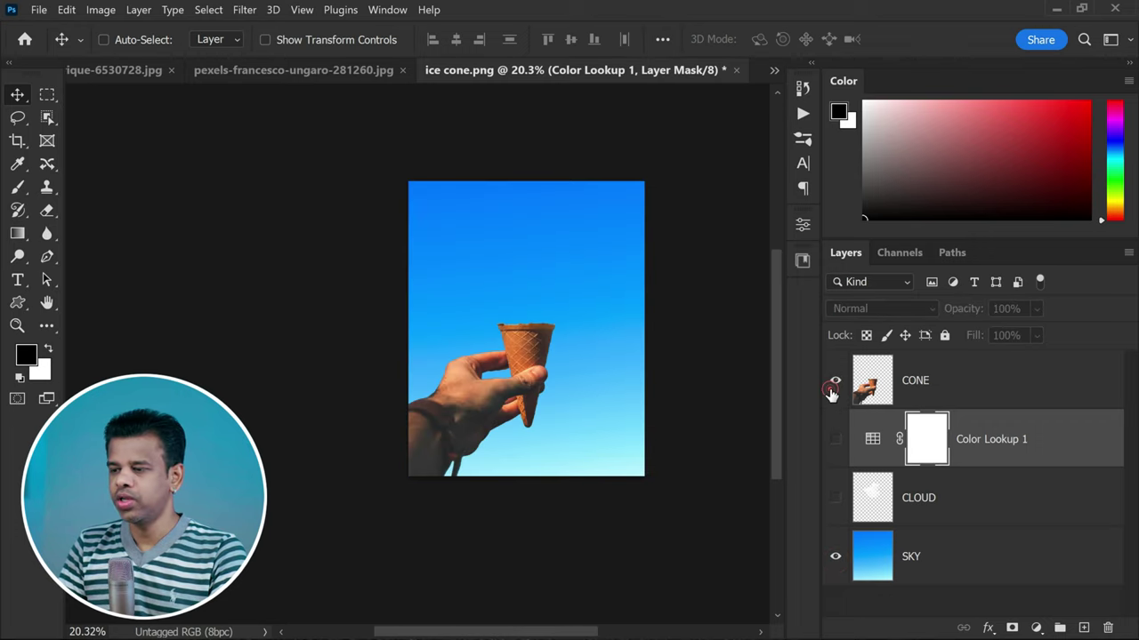
pyautogui.click(836, 439)
pyautogui.click(836, 499)
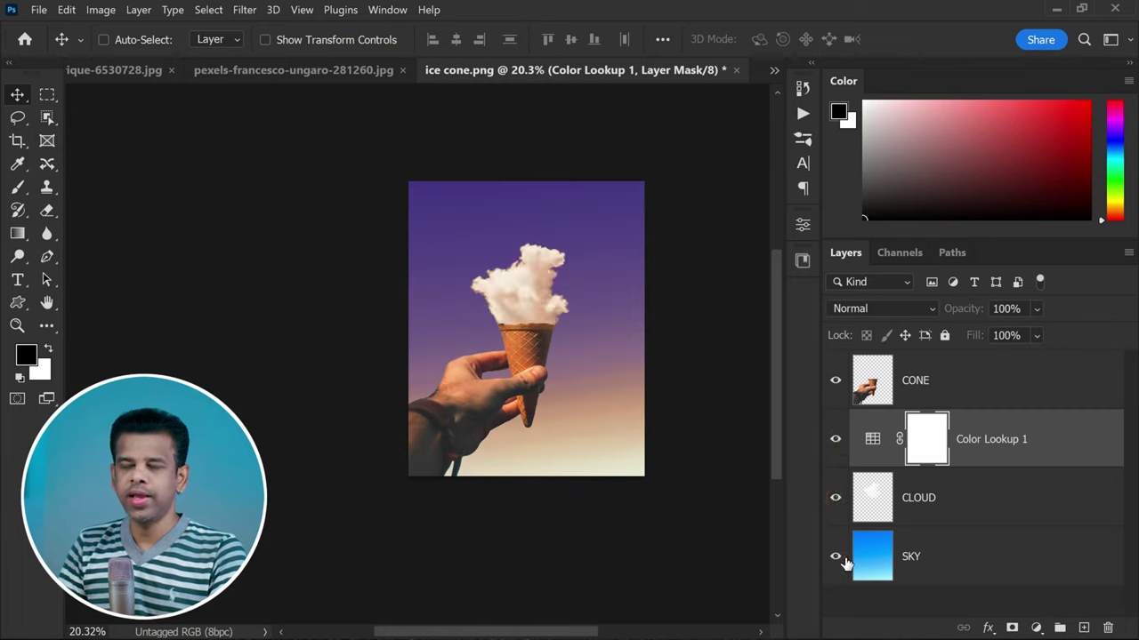
pyautogui.keyDown('alt'); pyautogui.click(836, 557); pyautogui.keyUp('alt')
pyautogui.keyDown('alt'); pyautogui.click(835, 557); pyautogui.keyUp('alt')
pyautogui.keyDown('alt'); pyautogui.click(836, 556); pyautogui.keyUp('alt')
pyautogui.keyDown('alt'); pyautogui.click(835, 556); pyautogui.keyUp('alt')
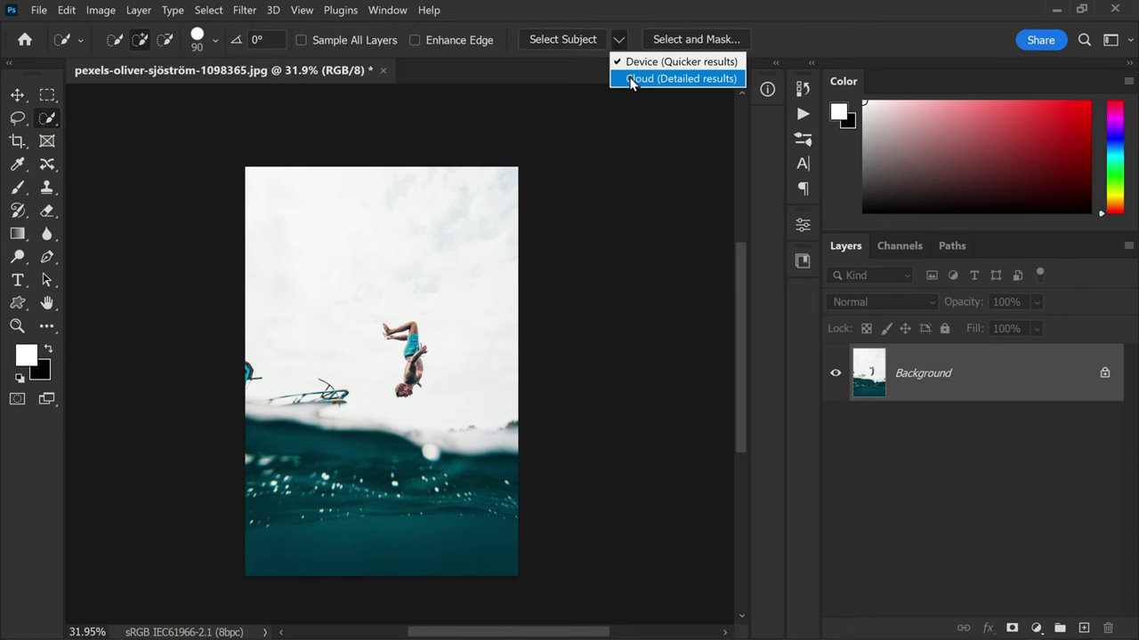
# Step: Select the diver subject, then embed the blue sky photo, stretched taller and flipped vertically
pyautogui.click(650, 77)
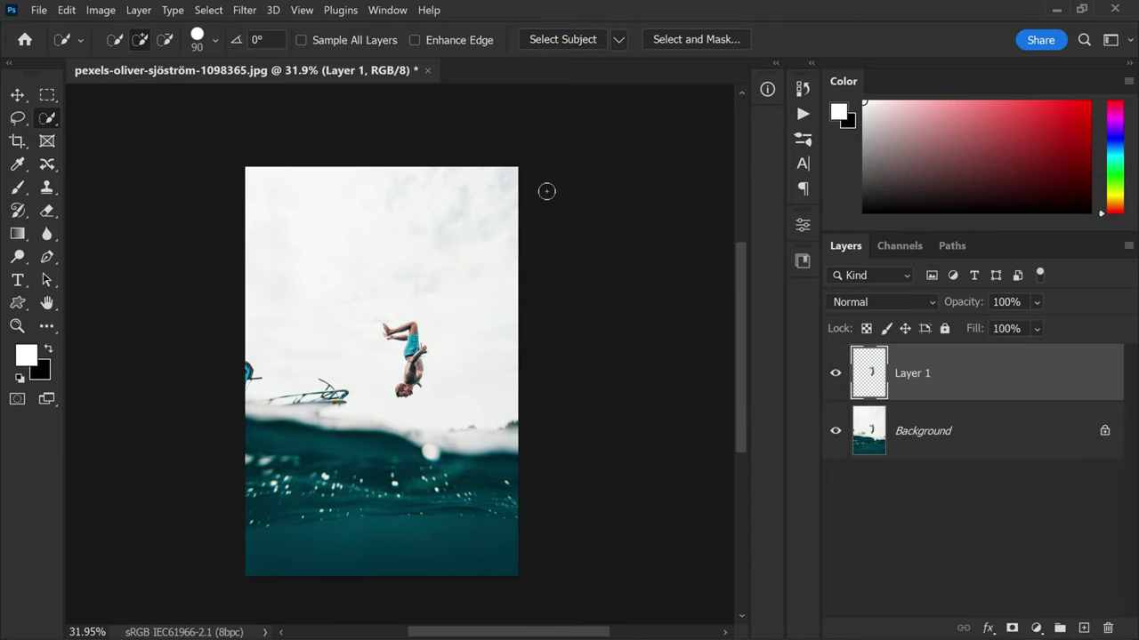
pyautogui.click(39, 10)
pyautogui.click(152, 365)
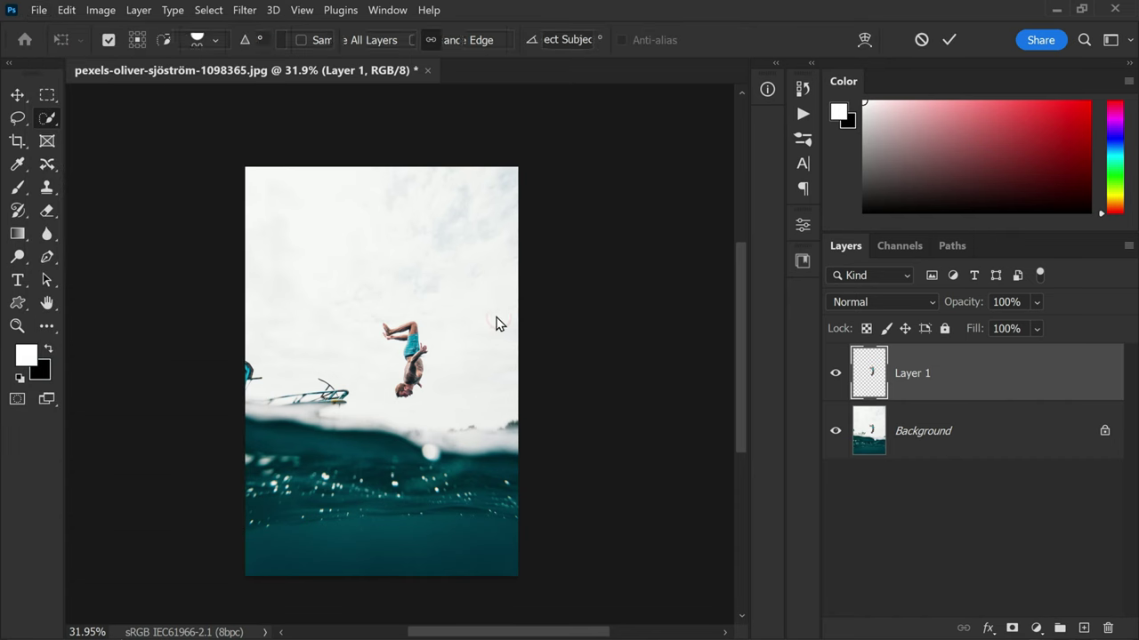
pyautogui.moveTo(380, 281); pyautogui.dragTo(381, 167)
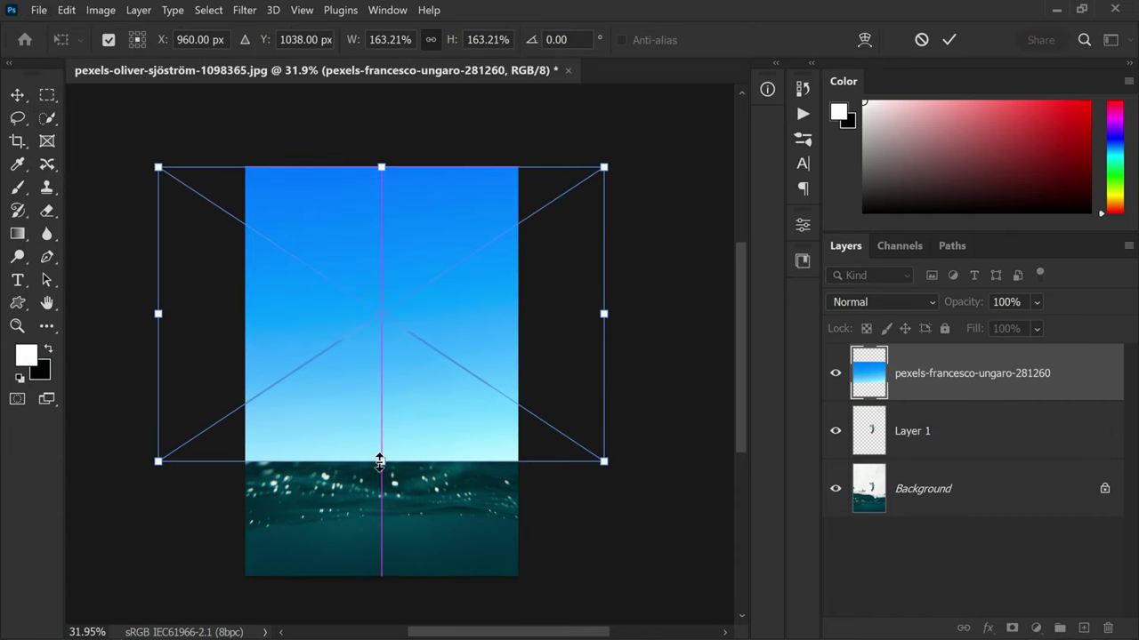
pyautogui.moveTo(380, 463); pyautogui.dragTo(402, 583)
pyautogui.rightClick(416, 467)
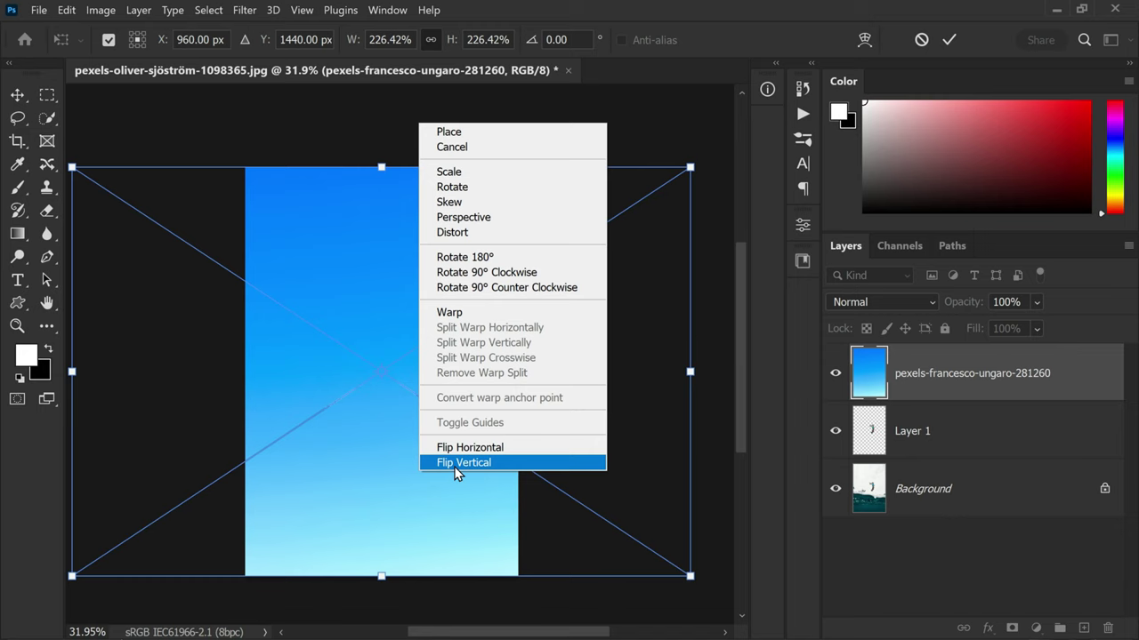
pyautogui.click(452, 464)
pyautogui.press('Return')
# Step: Move the diver's Layer 1 above the sky and add a Color Lookup adjustment layer
pyautogui.press('w')
pyautogui.scroll(-2, 483, 287)
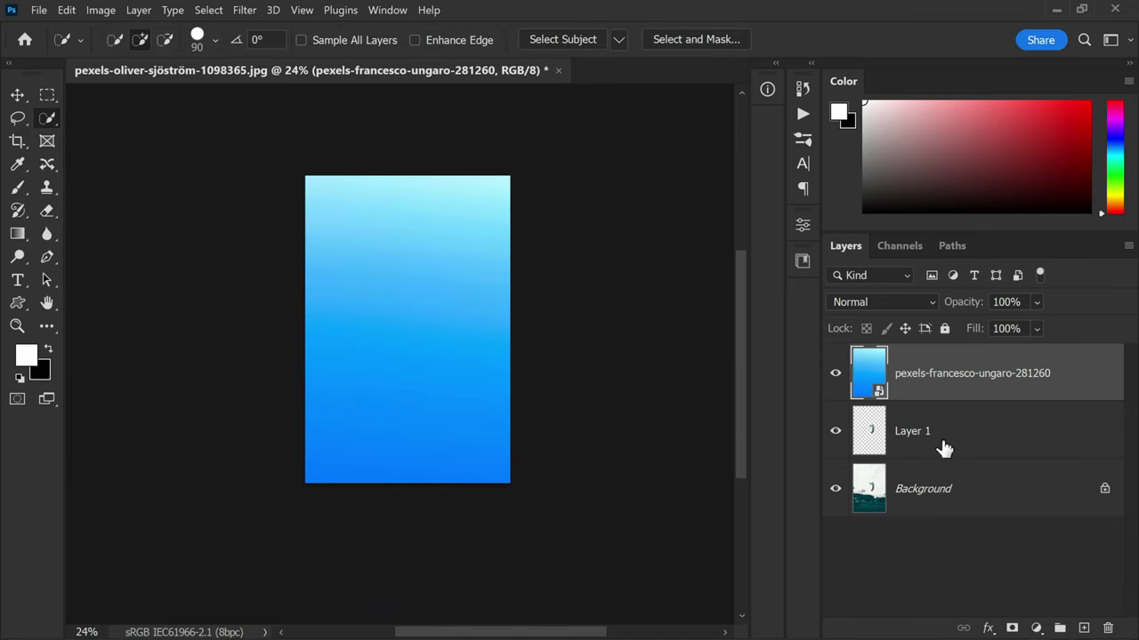
pyautogui.moveTo(938, 435); pyautogui.dragTo(934, 365)
pyautogui.click(39, 9)
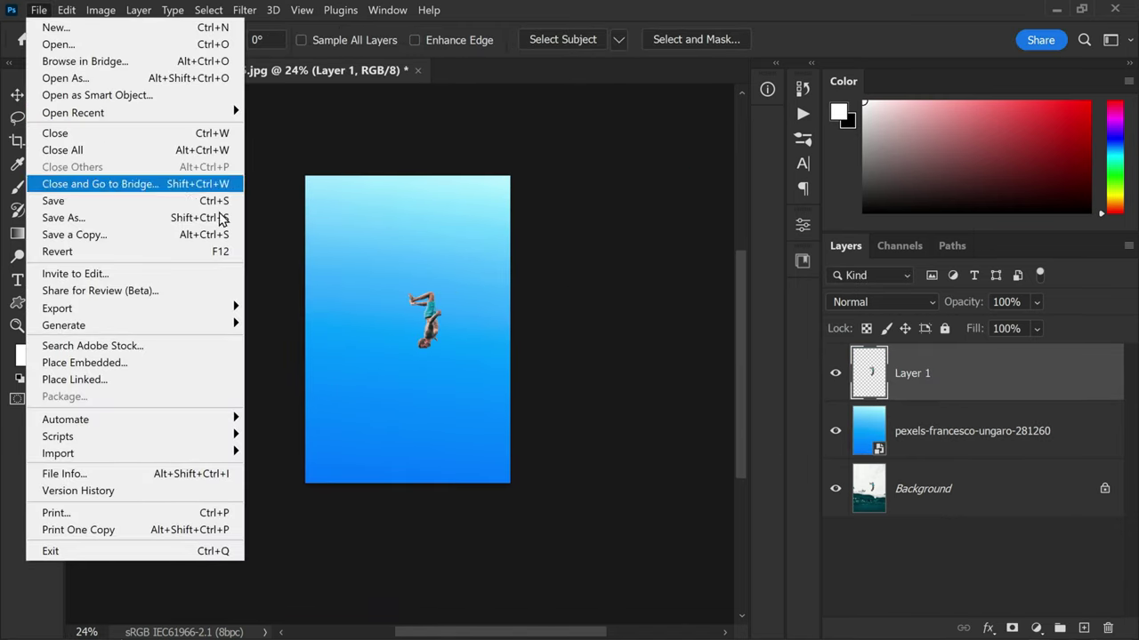
pyautogui.click(1012, 587)
pyautogui.click(1011, 587)
pyautogui.click(1037, 628)
pyautogui.click(1037, 533)
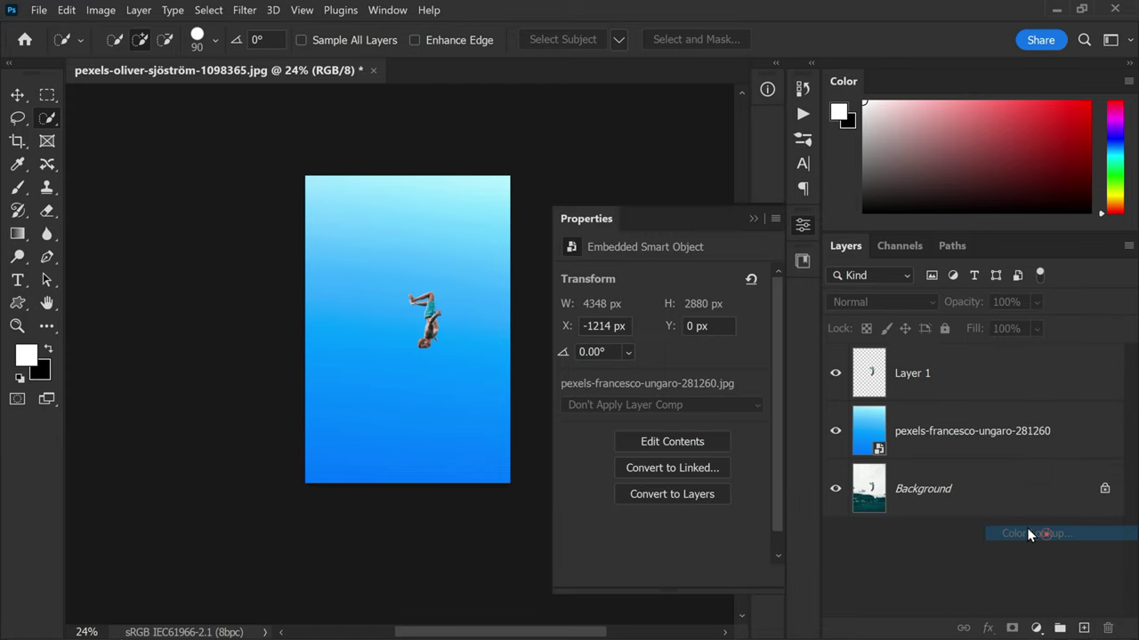
# Step: Apply the Fuji REALA 500D Kodak 2393 look in the Color Lookup adjustment
pyautogui.click(707, 277)
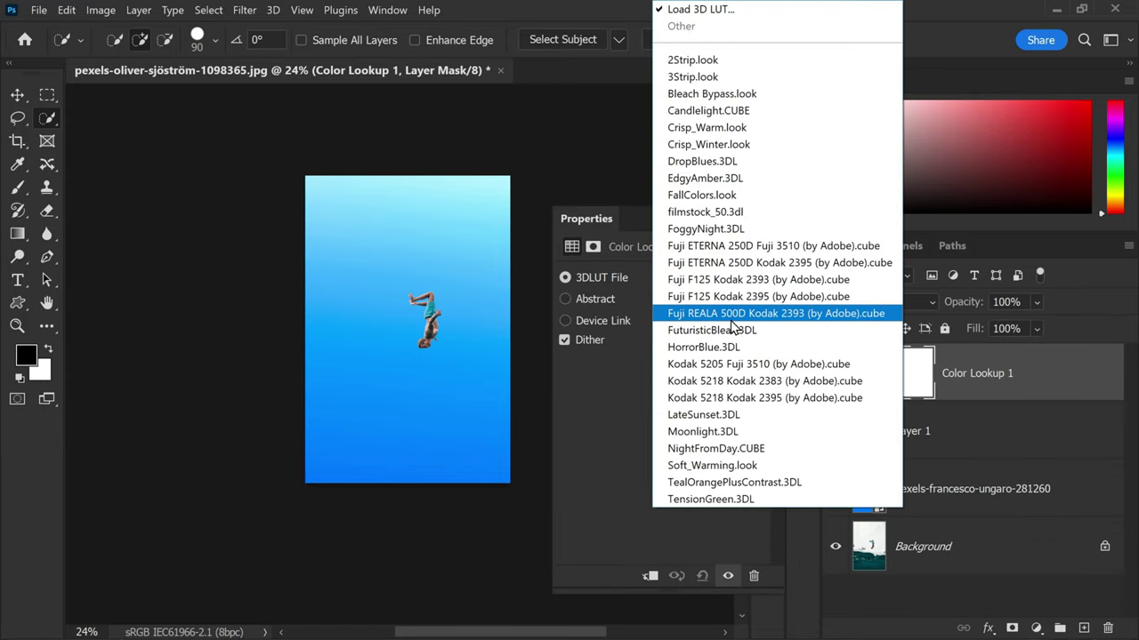
pyautogui.click(730, 314)
pyautogui.click(759, 221)
# Step: Paint white clouds near the bottom-left on a new layer below Color Lookup 1
pyautogui.click(1084, 628)
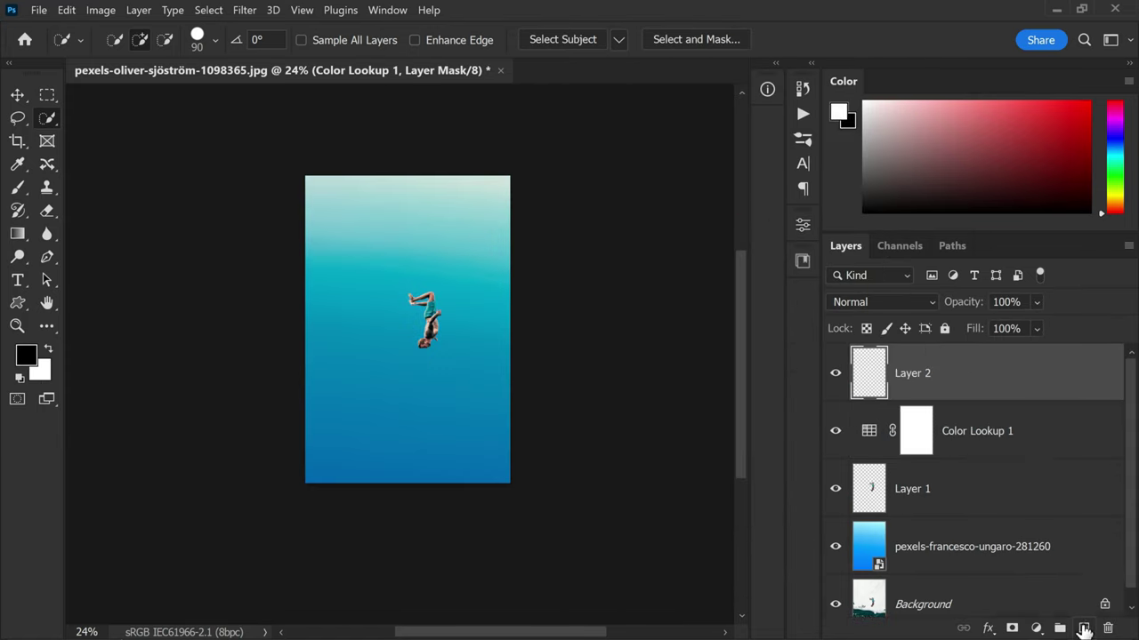
pyautogui.press('x')
pyautogui.moveTo(947, 381); pyautogui.dragTo(960, 400)
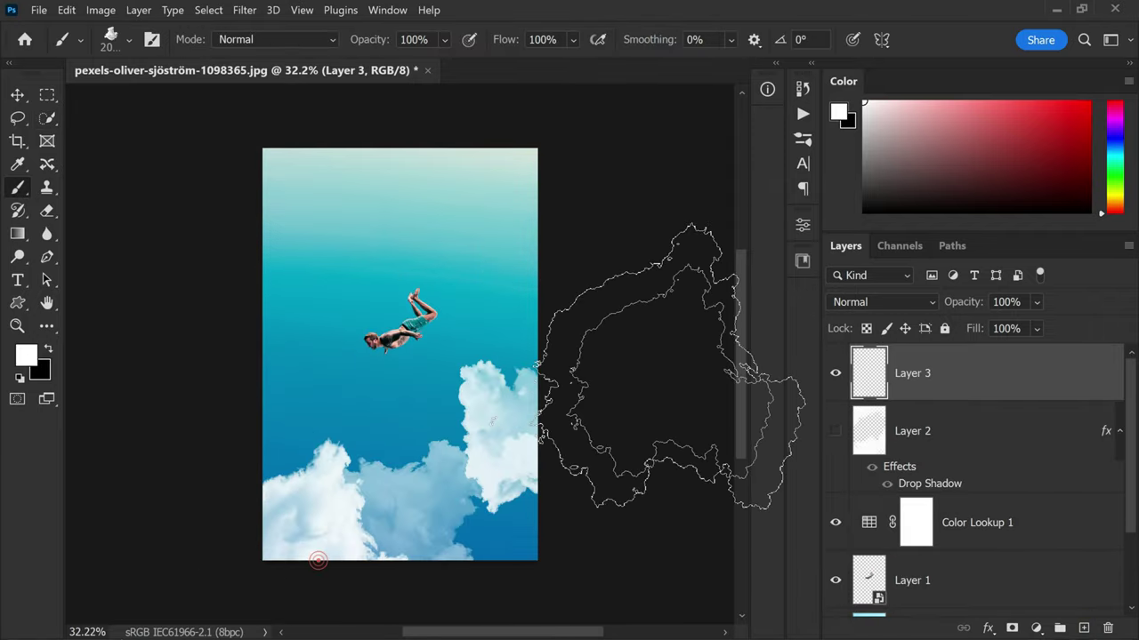
pyautogui.click(320, 560)
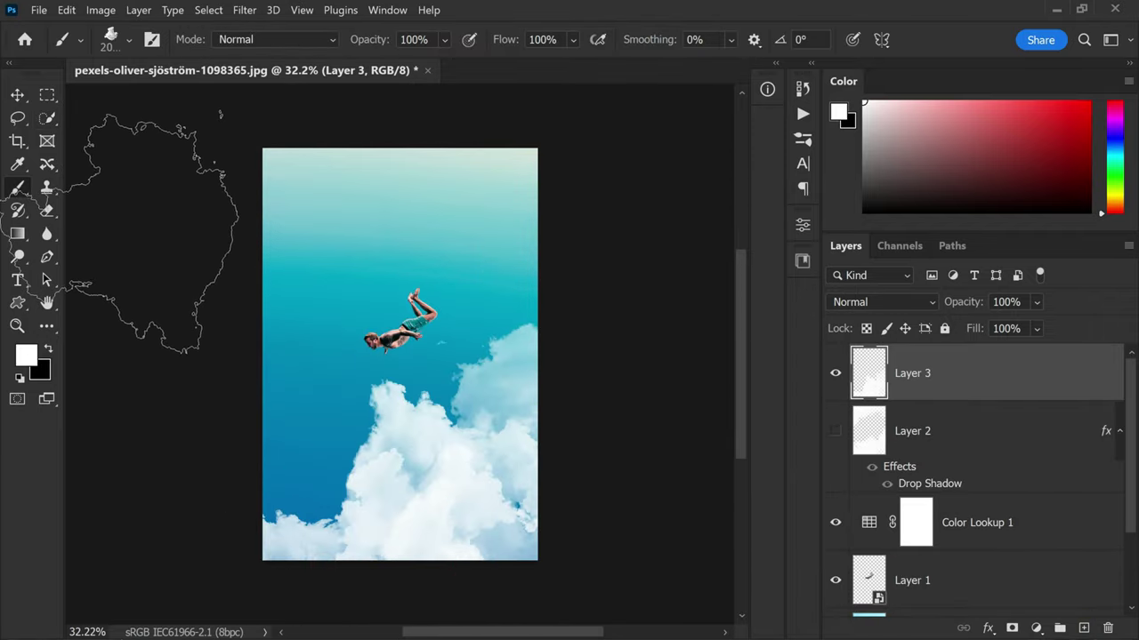
pyautogui.press('v')
pyautogui.moveTo(418, 328); pyautogui.dragTo(472, 320)
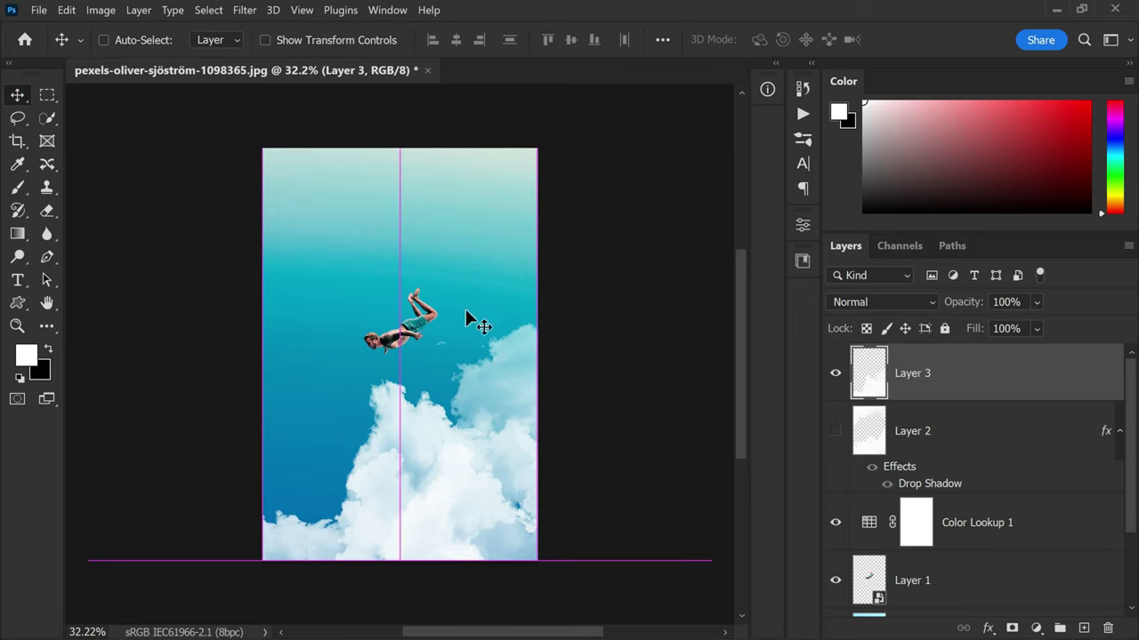
# Step: Raise the diver on Layer 1 higher in the sky
pyautogui.click(973, 583)
pyautogui.hotkey('ctrl', 't')
pyautogui.moveTo(407, 340); pyautogui.dragTo(396, 283)
pyautogui.press('Return')
pyautogui.scroll(-1, 532, 229)
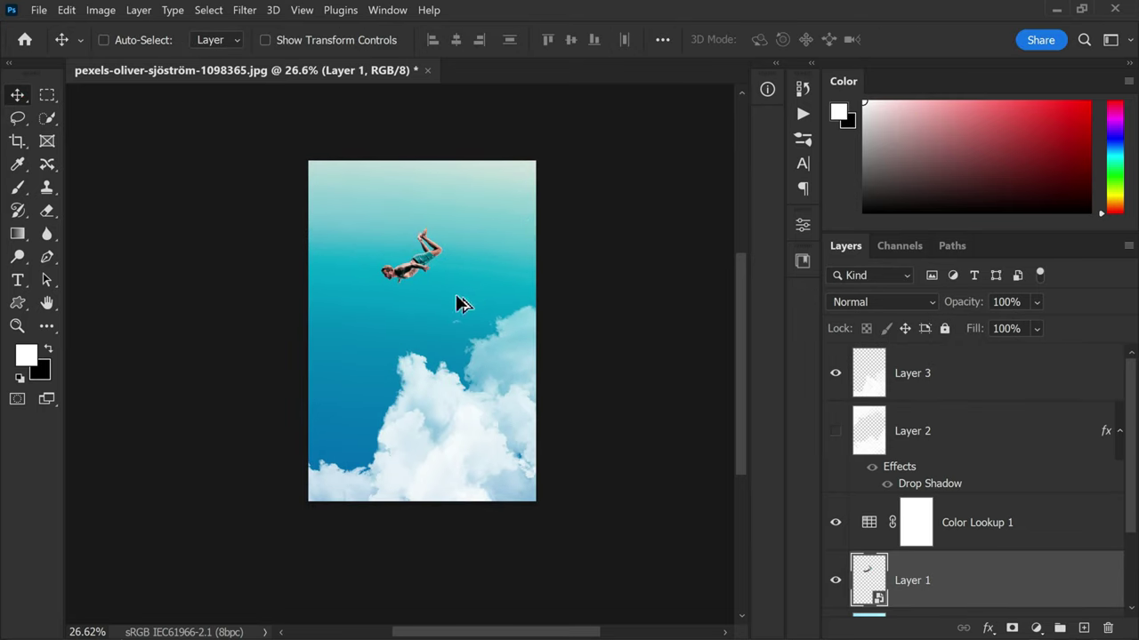
# Step: Flip the Layer 3 clouds horizontally
pyautogui.click(960, 387)
pyautogui.hotkey('ctrl', 't')
pyautogui.rightClick(495, 371)
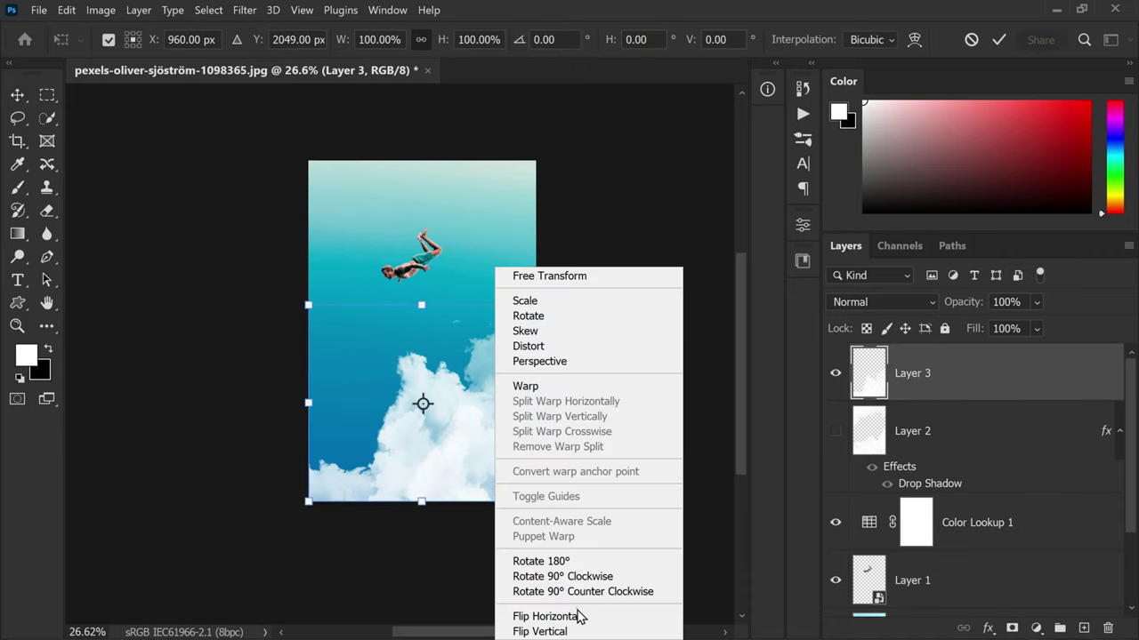
pyautogui.click(574, 613)
pyautogui.press('Return')
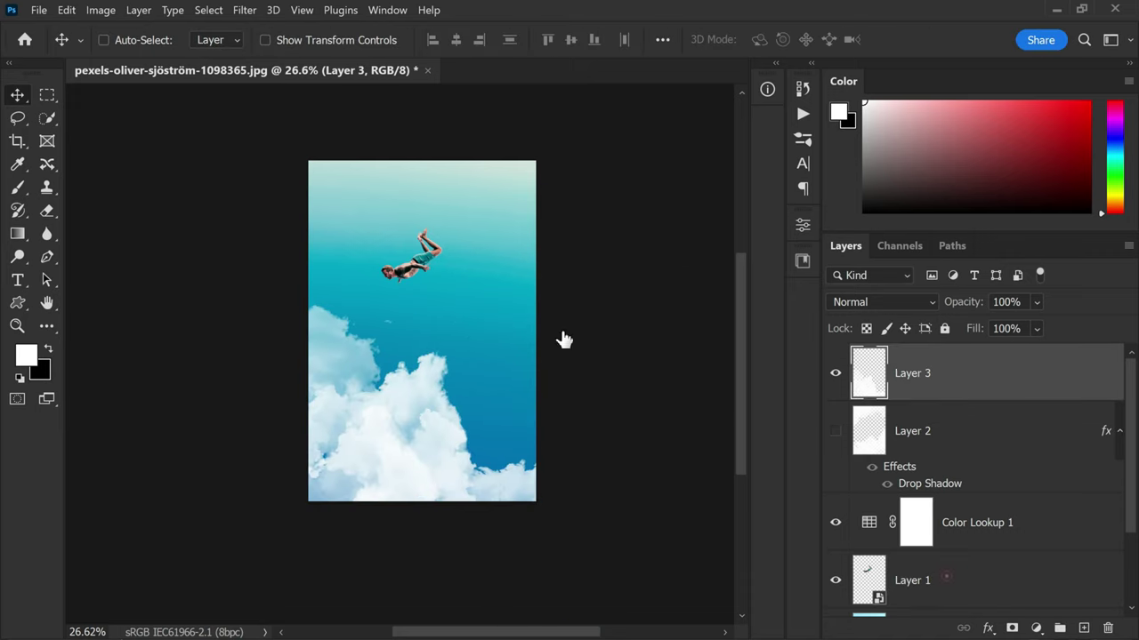
# Step: Shift the diver right and slightly down, ready to rotate it
pyautogui.moveTo(435, 279); pyautogui.dragTo(507, 237)
pyautogui.click(182, 339)
pyautogui.hotkey('ctrl', 't')
pyautogui.click(950, 39)
pyautogui.scroll(-2, 541, 224)
pyautogui.scroll(1, 476, 384)
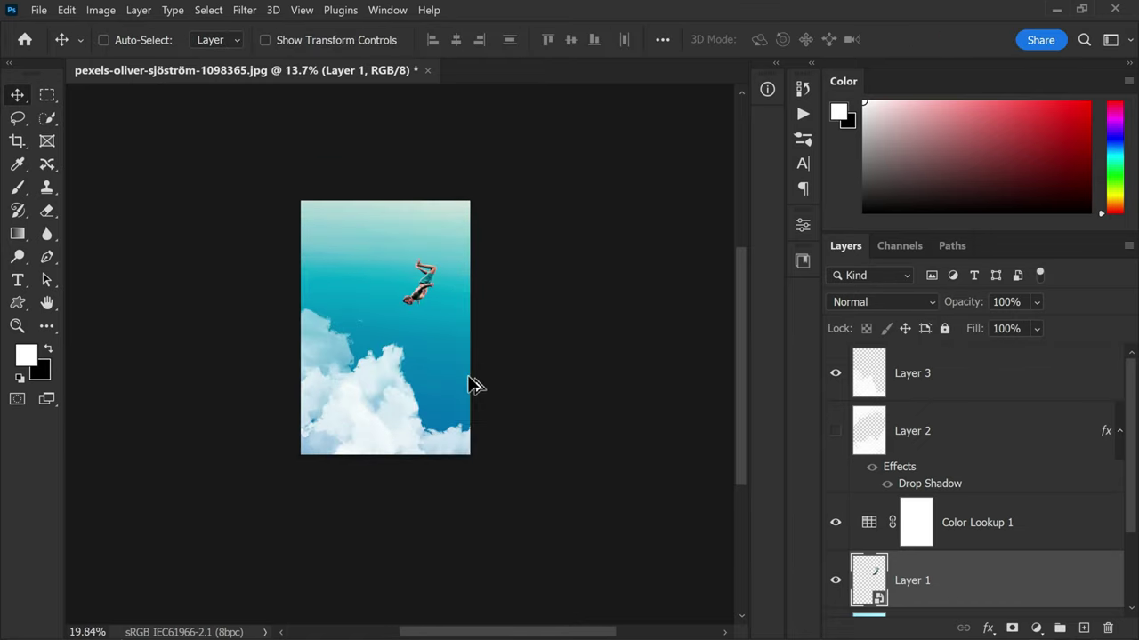
pyautogui.scroll(3, 474, 384)
pyautogui.scroll(-2, 439, 229)
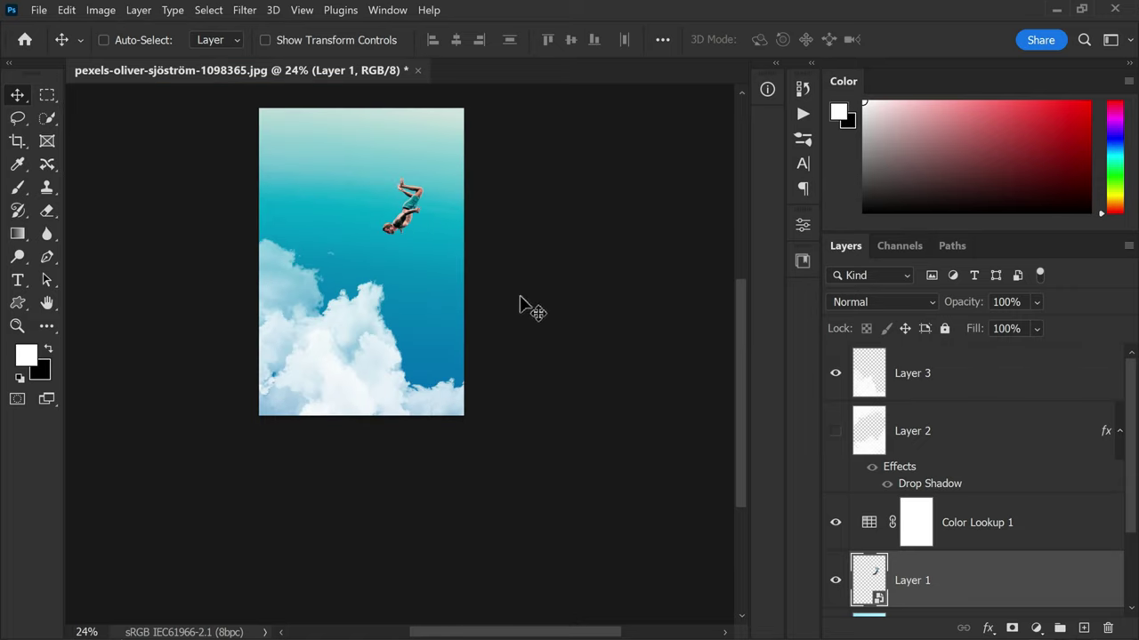
pyautogui.scroll(-1, 510, 332)
pyautogui.scroll(-2, 1013, 538)
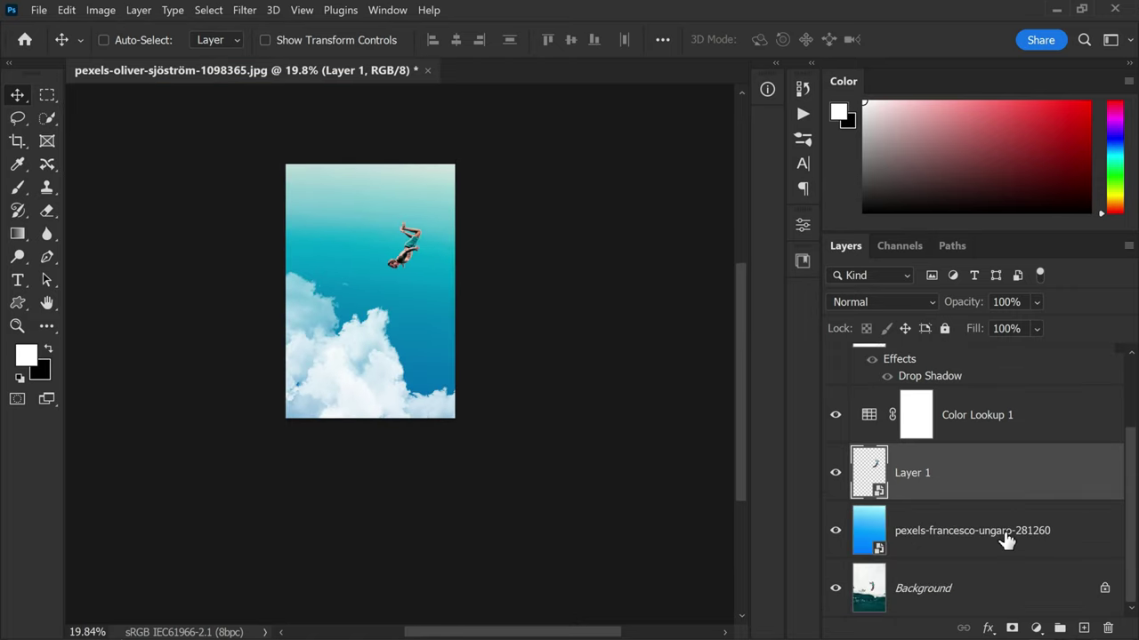